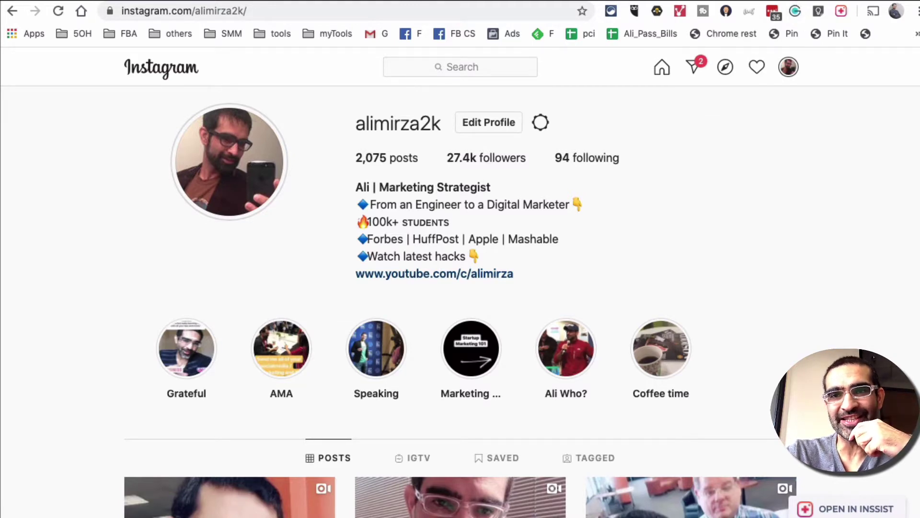
Review the INSSIST extension's Chrome Web Store page, including its title, feature slides and free or Pro labels
{"action": "key", "text": "ctrl+Tab"}
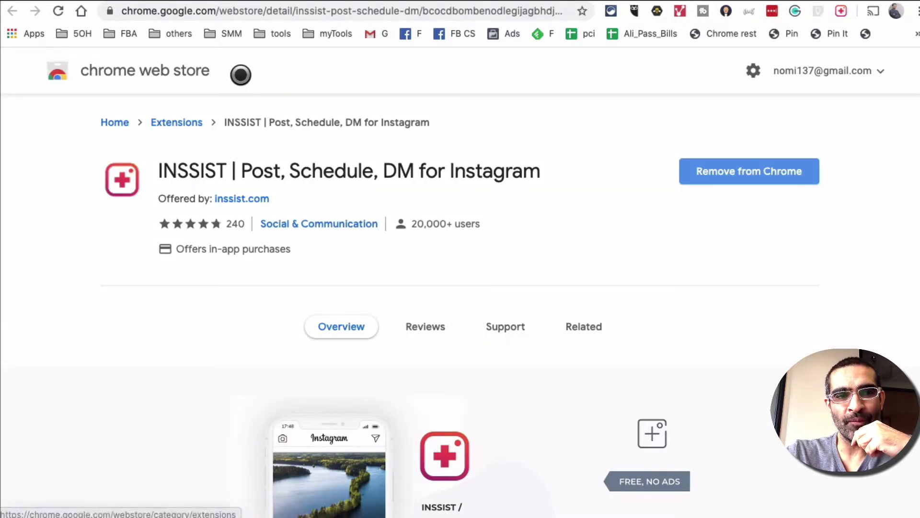
{"action": "double_click", "coordinate": [185, 171]}
{"action": "left_click_drag", "start_coordinate": [185, 171], "coordinate": [404, 173]}
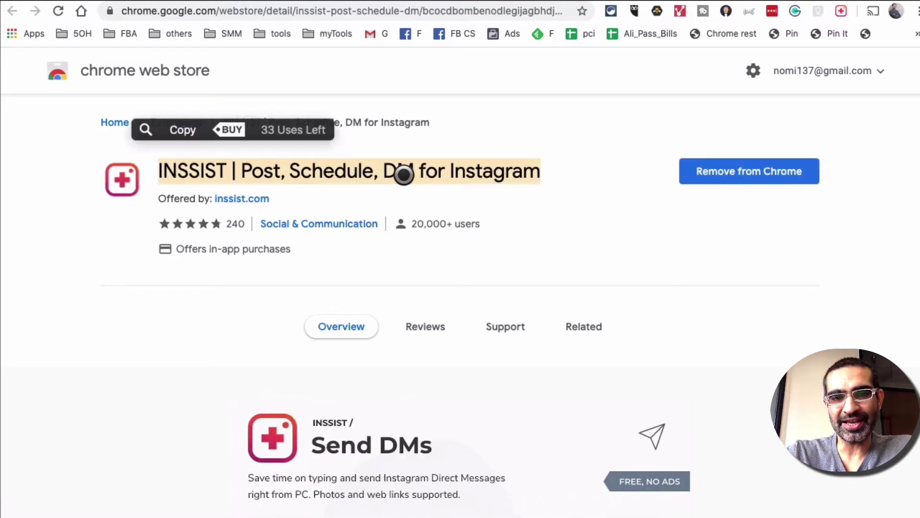
{"action": "scroll", "coordinate": [576, 246], "scroll_direction": "down", "scroll_amount": 1}
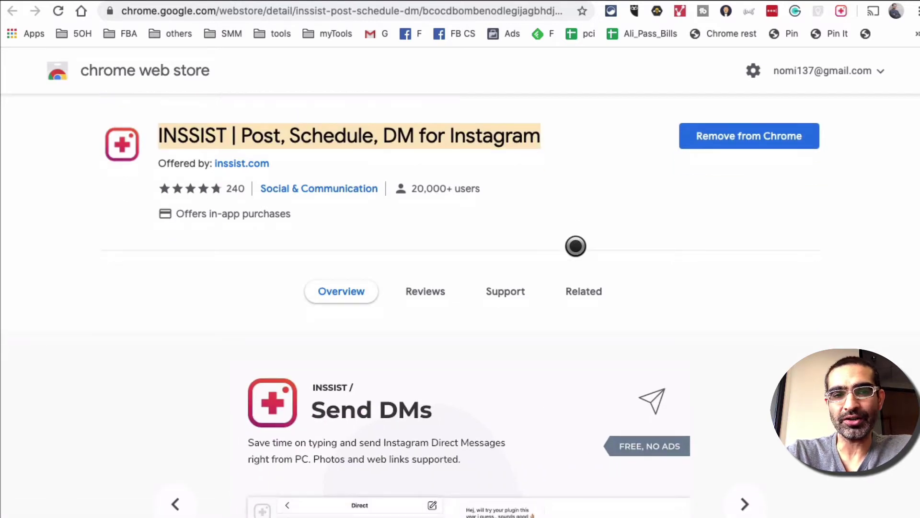
{"action": "scroll", "coordinate": [576, 246], "scroll_direction": "up", "scroll_amount": 1}
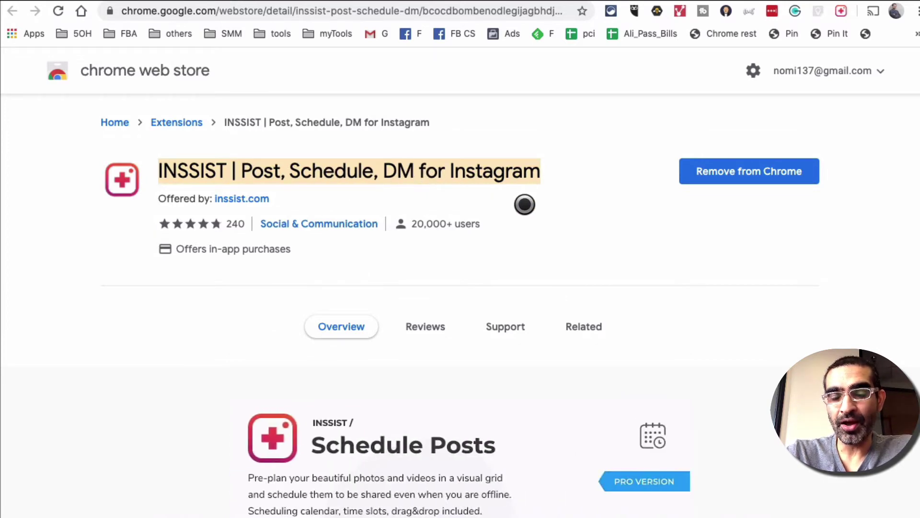
{"action": "scroll", "coordinate": [524, 205], "scroll_direction": "down", "scroll_amount": 10}
{"action": "scroll", "coordinate": [524, 206], "scroll_direction": "up", "scroll_amount": 9}
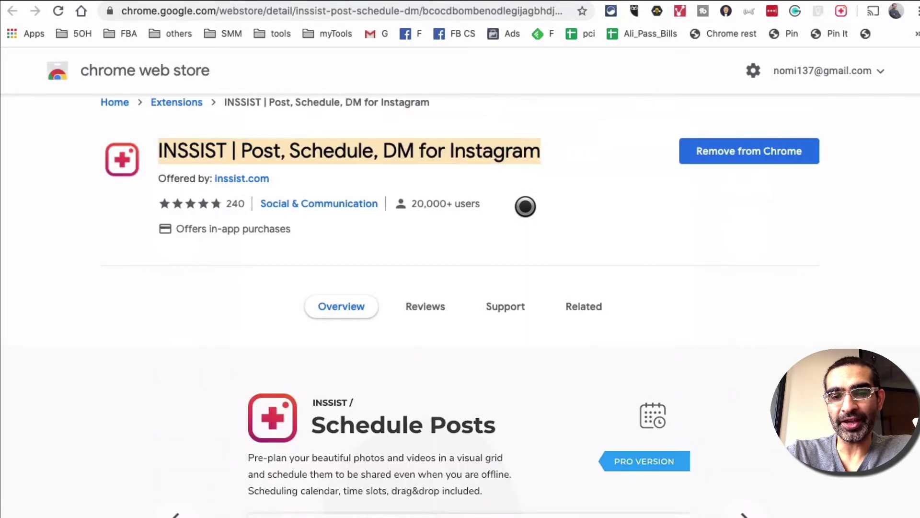
{"action": "scroll", "coordinate": [525, 206], "scroll_direction": "down", "scroll_amount": 4}
{"action": "scroll", "coordinate": [269, 207], "scroll_direction": "up", "scroll_amount": 1}
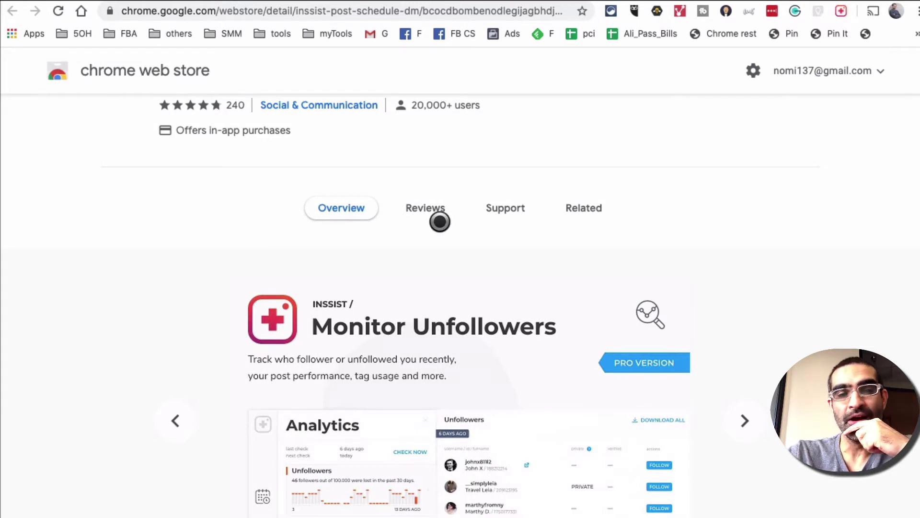
{"action": "scroll", "coordinate": [438, 220], "scroll_direction": "up", "scroll_amount": 3}
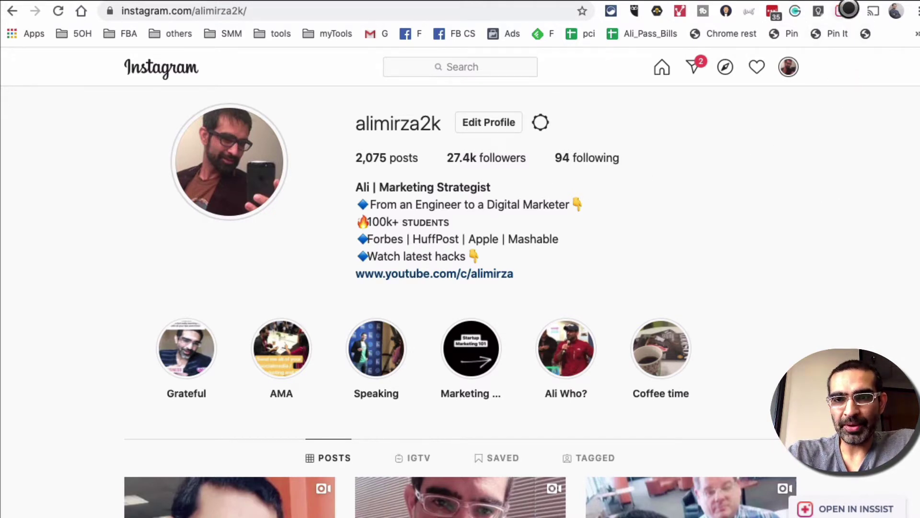
Open the INSSIST extension from the Instagram profile page and look through the profile and its post grid in the mobile-style view
{"action": "mouse_move", "coordinate": [821, 505]}
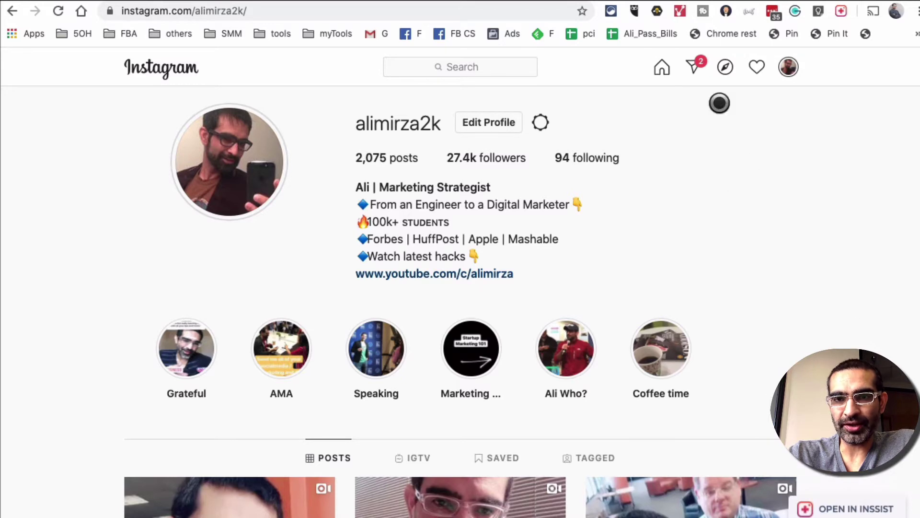
{"action": "left_click", "coordinate": [841, 10]}
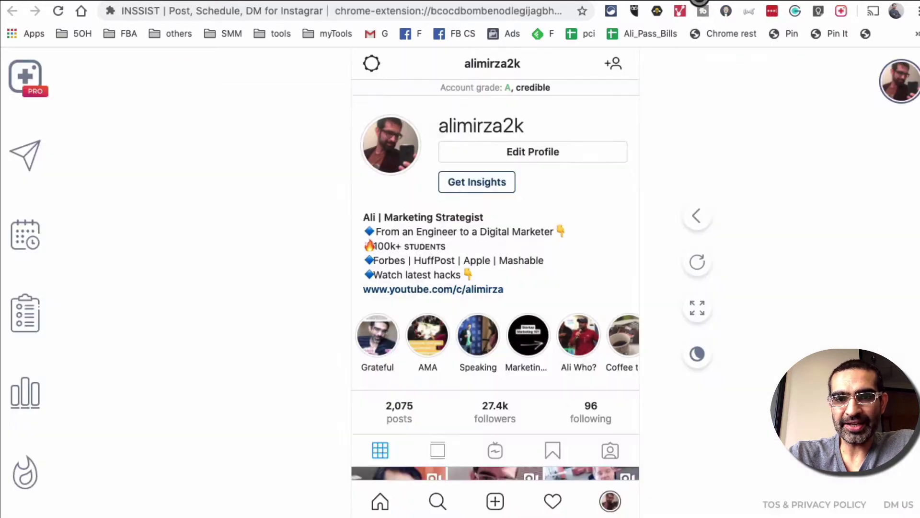
{"action": "scroll", "coordinate": [765, 254], "scroll_direction": "down", "scroll_amount": 5}
{"action": "scroll", "coordinate": [764, 253], "scroll_direction": "down", "scroll_amount": 3}
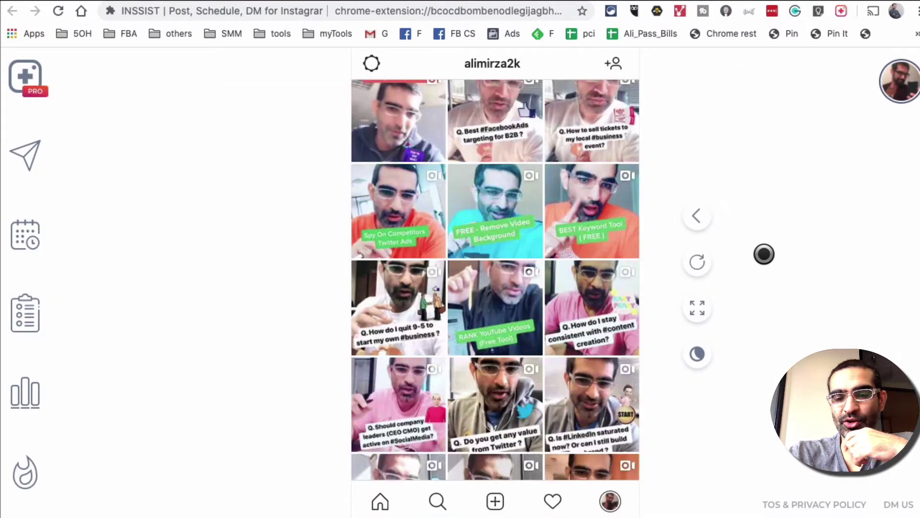
{"action": "scroll", "coordinate": [755, 266], "scroll_direction": "up", "scroll_amount": 10}
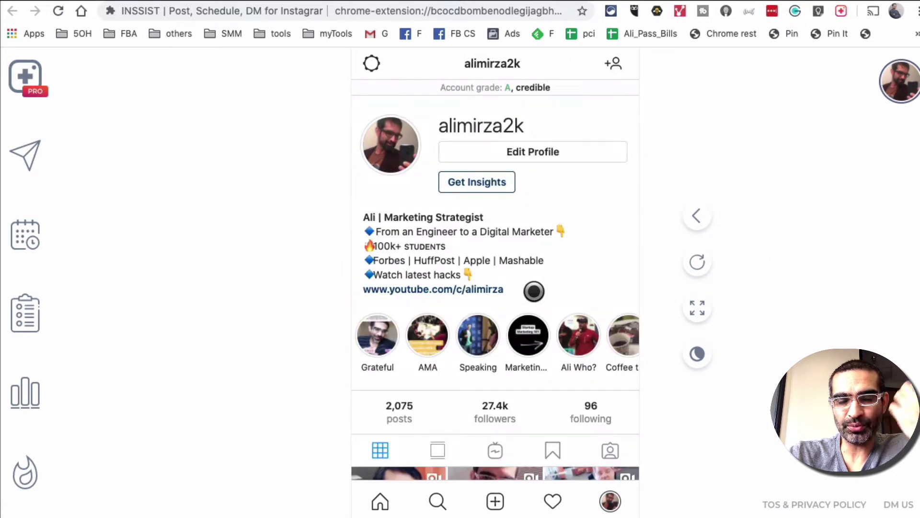
{"action": "scroll", "coordinate": [603, 277], "scroll_direction": "down", "scroll_amount": 1}
{"action": "scroll", "coordinate": [603, 279], "scroll_direction": "down", "scroll_amount": 5}
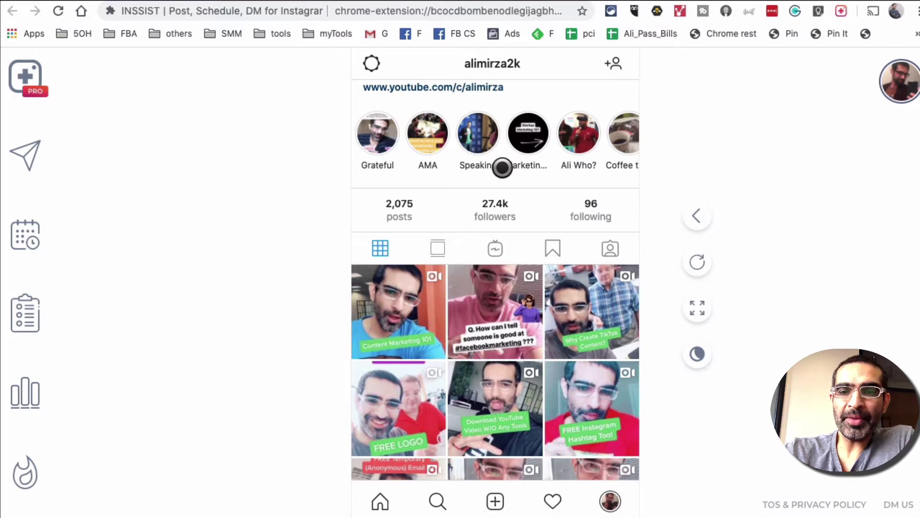
{"action": "scroll", "coordinate": [504, 173], "scroll_direction": "up", "scroll_amount": 3}
{"action": "scroll", "coordinate": [507, 178], "scroll_direction": "up", "scroll_amount": 3}
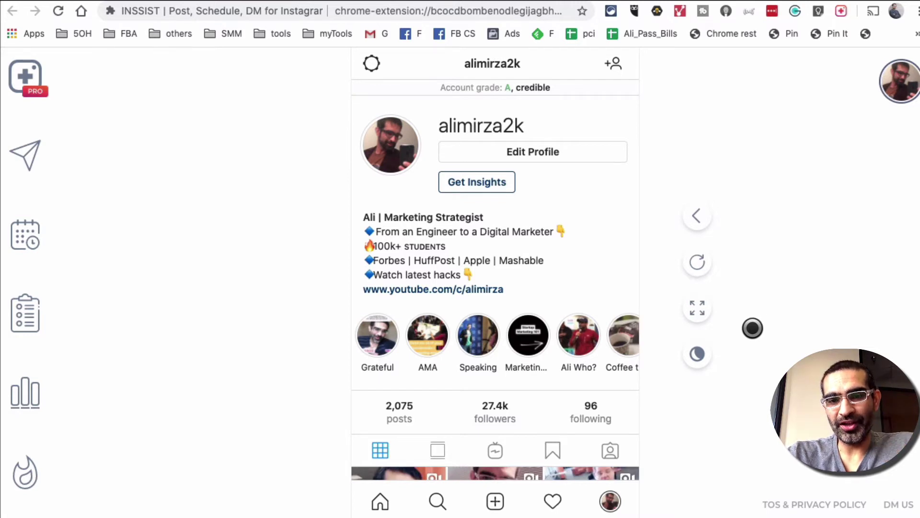
Try dark mode in INSSIST while browsing the post grid, and return the interface to light mode
{"action": "left_click", "coordinate": [700, 351]}
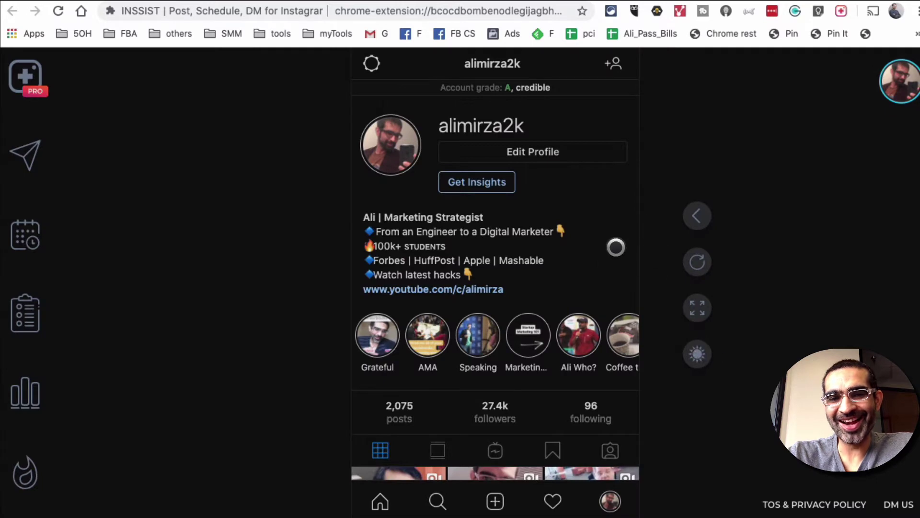
{"action": "scroll", "coordinate": [599, 267], "scroll_direction": "down", "scroll_amount": 10}
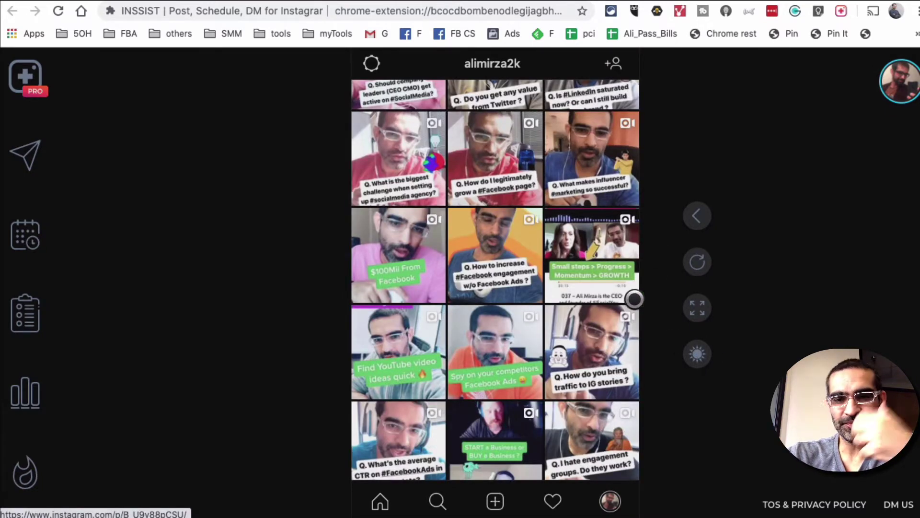
{"action": "left_click", "coordinate": [701, 355]}
{"action": "scroll", "coordinate": [568, 282], "scroll_direction": "up", "scroll_amount": 10}
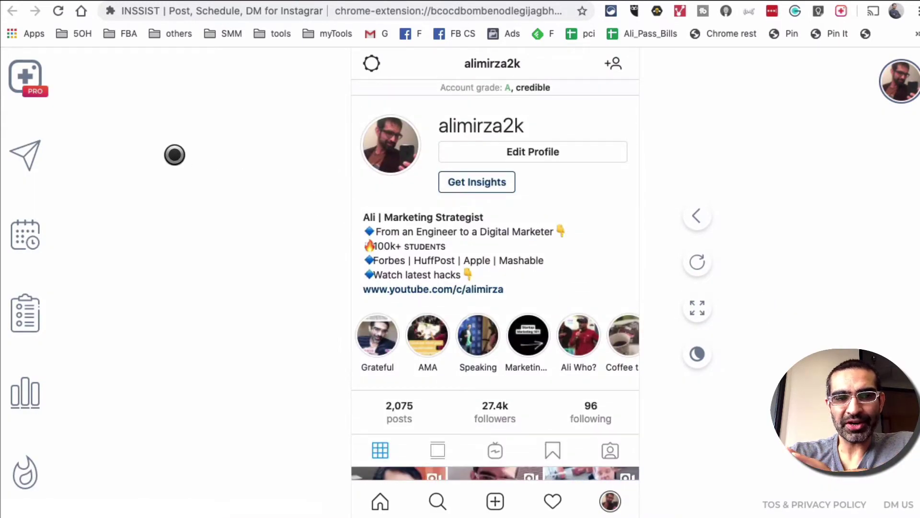
Start a new story from the home feed and preview PCI Quotes.png and vtv 1.jpg in the June 21 folder
{"action": "left_click", "coordinate": [380, 502]}
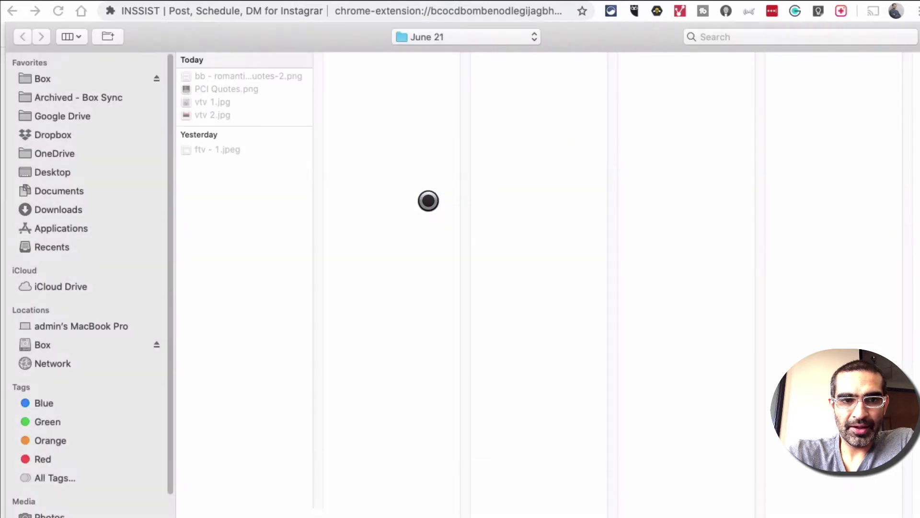
{"action": "left_click", "coordinate": [245, 89]}
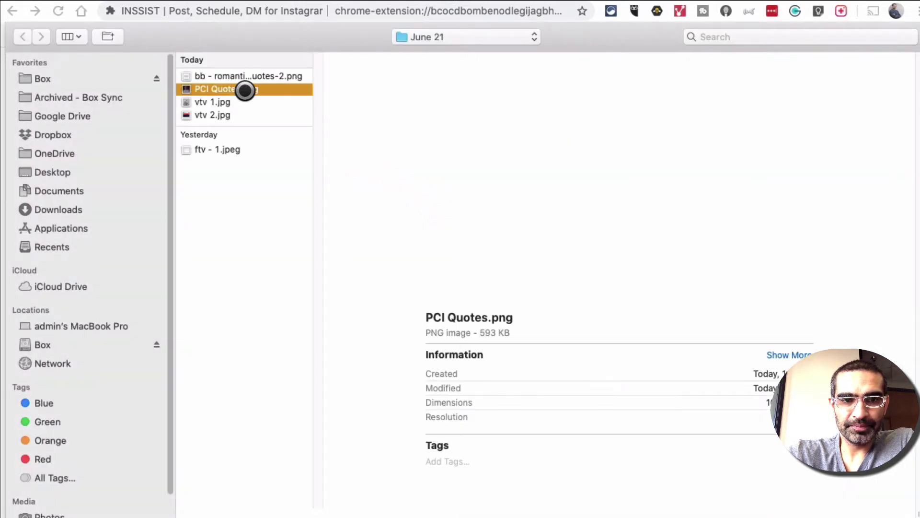
{"action": "left_click", "coordinate": [251, 103]}
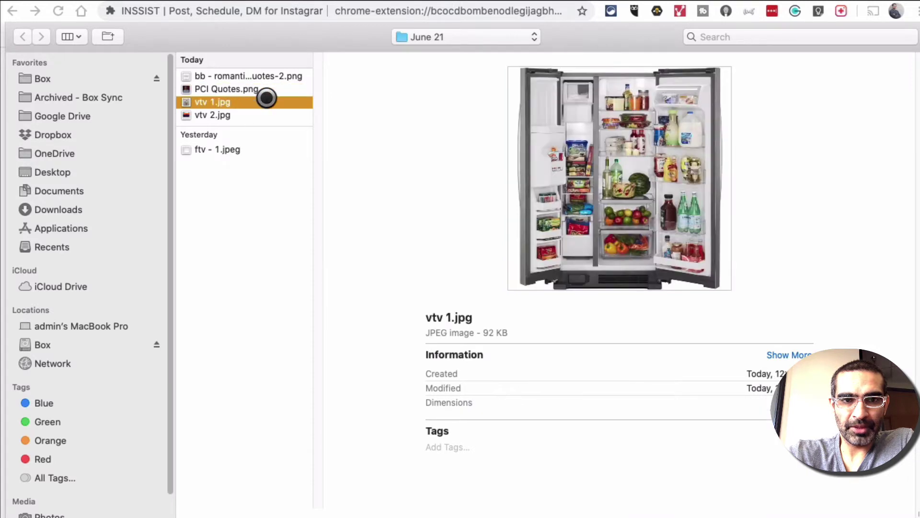
{"action": "left_click", "coordinate": [446, 36]}
{"action": "key", "text": "Return"}
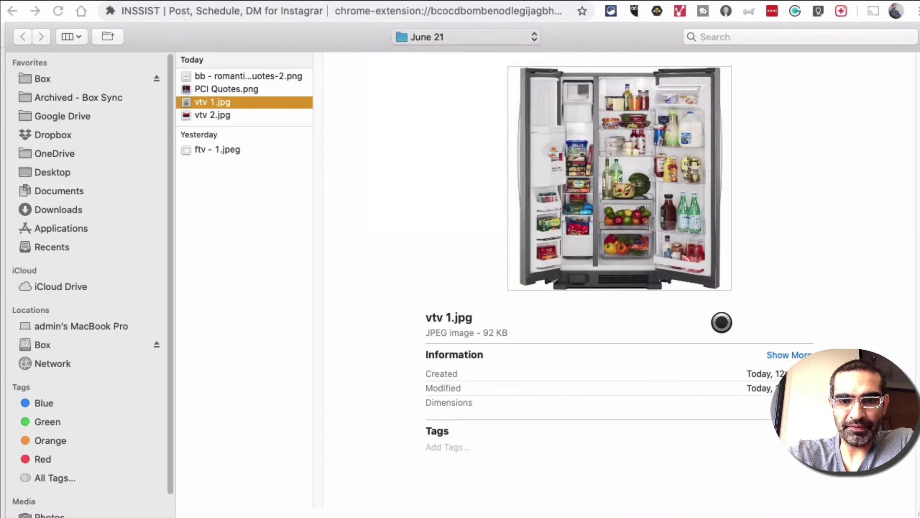
Load 2018-06-14 04.55.37.mp4 from the ask ali vids folder in Weekly Content on the Desktop and add it to the story
{"action": "left_click", "coordinate": [462, 450]}
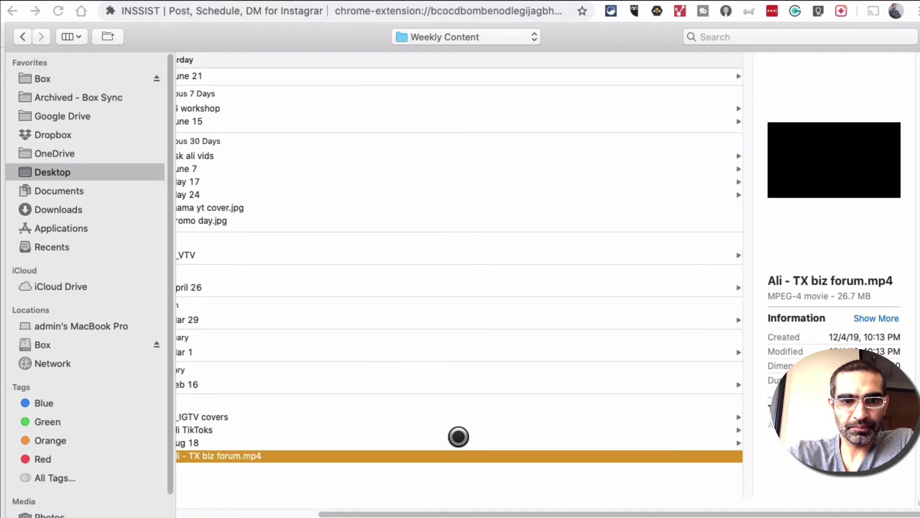
{"action": "left_click_drag", "start_coordinate": [553, 509], "coordinate": [415, 510]}
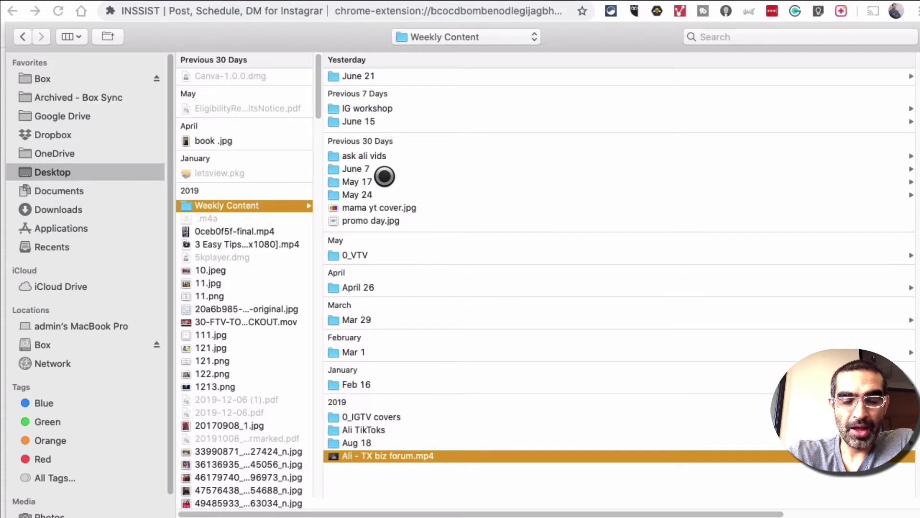
{"action": "left_click", "coordinate": [386, 156]}
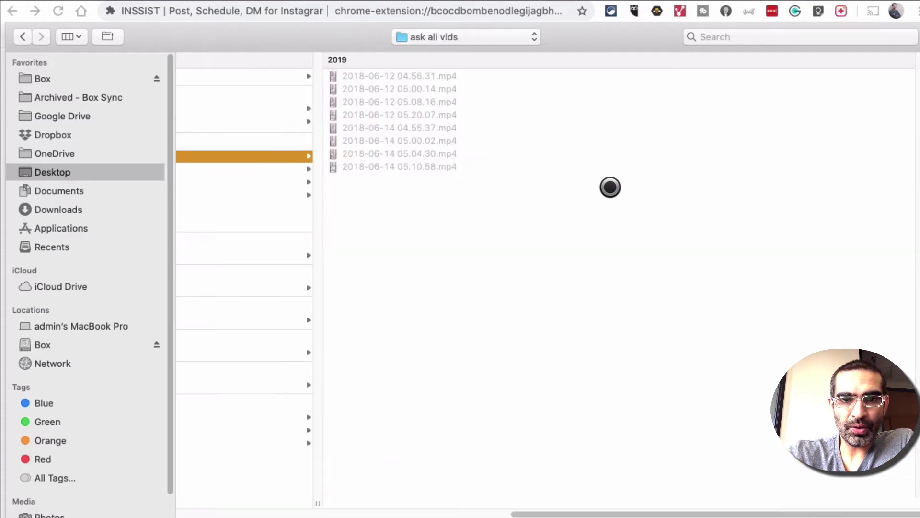
{"action": "left_click", "coordinate": [462, 125]}
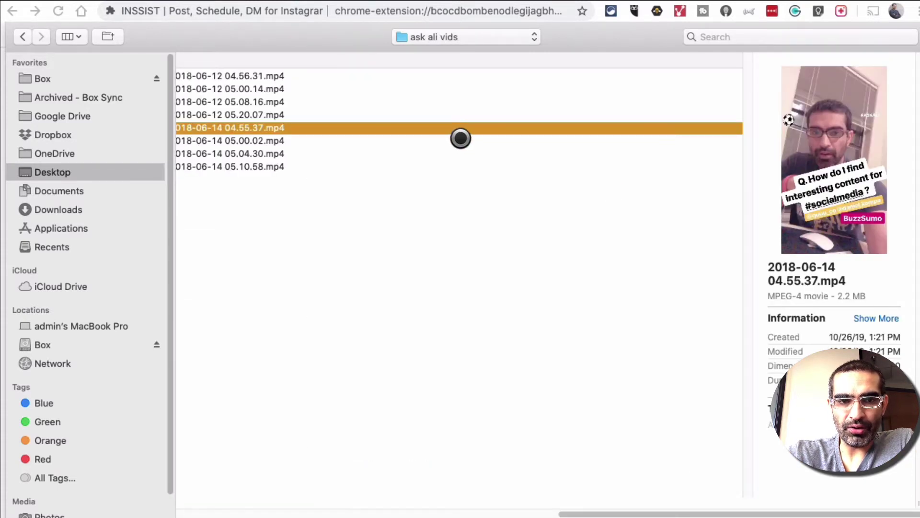
{"action": "left_click_drag", "start_coordinate": [581, 512], "coordinate": [550, 489]}
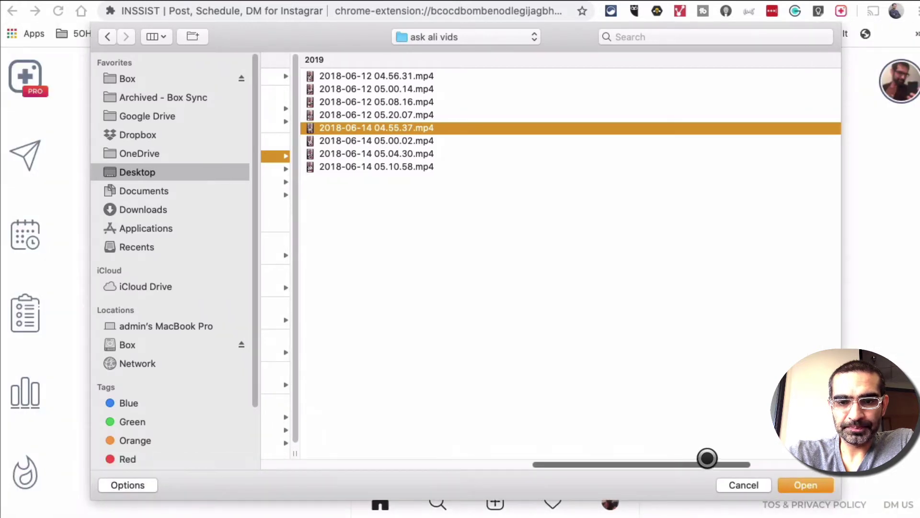
{"action": "left_click_drag", "start_coordinate": [707, 458], "coordinate": [795, 467]}
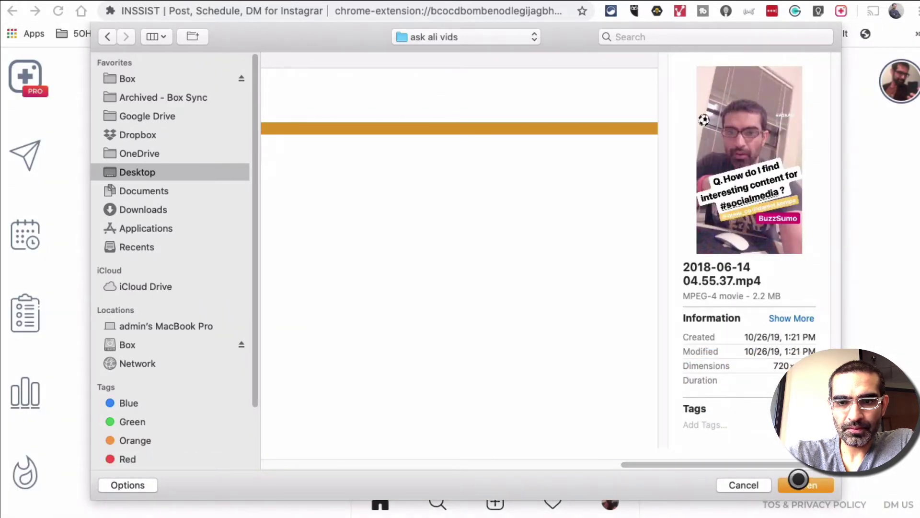
{"action": "mouse_move", "coordinate": [719, 168]}
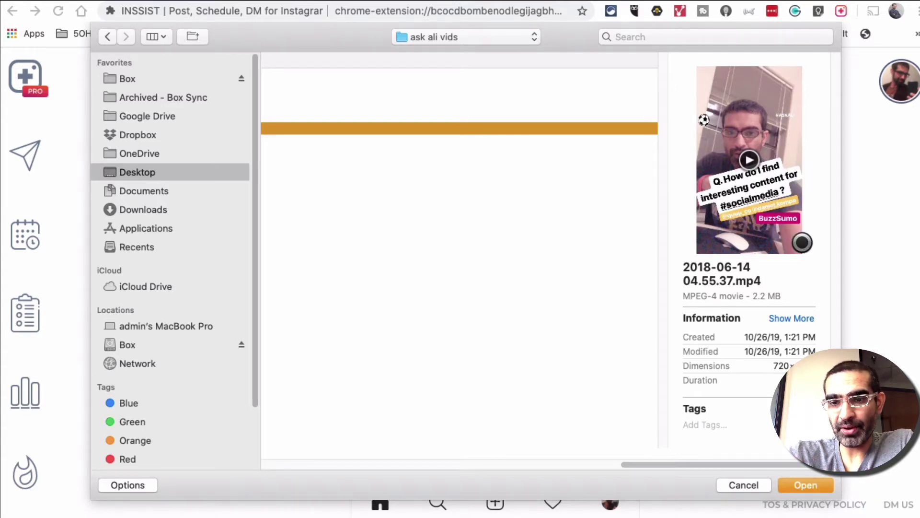
{"action": "left_click", "coordinate": [809, 484]}
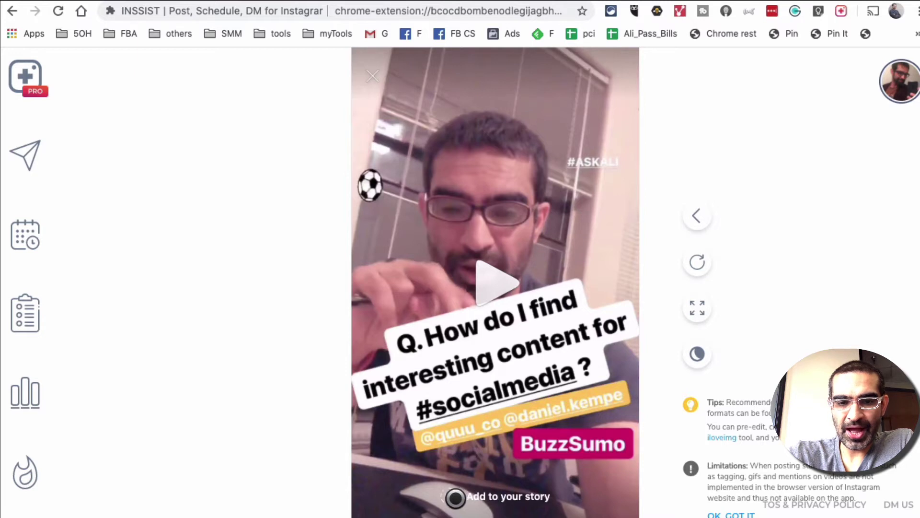
{"action": "left_click", "coordinate": [508, 492]}
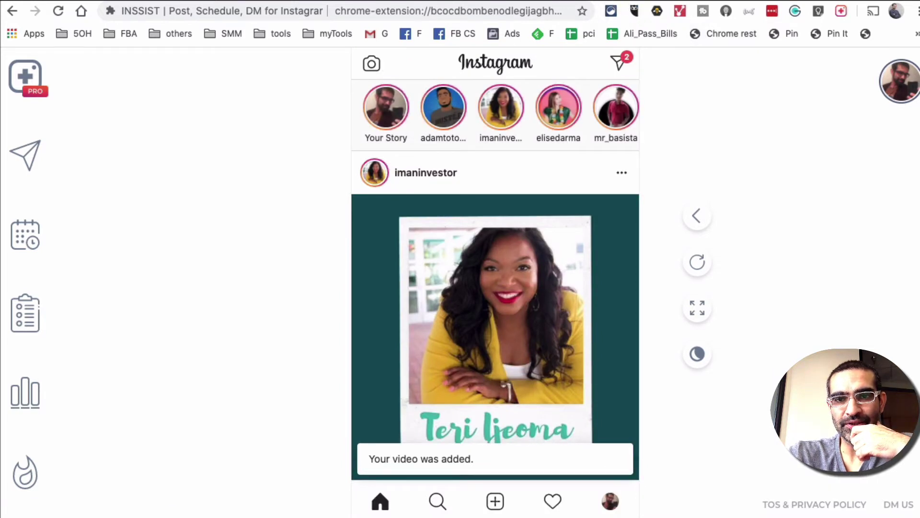
Reload the Instagram profile page, check the newly posted video and the earlier slide in the story, and return to INSSIST
{"action": "key", "text": "ctrl+Tab"}
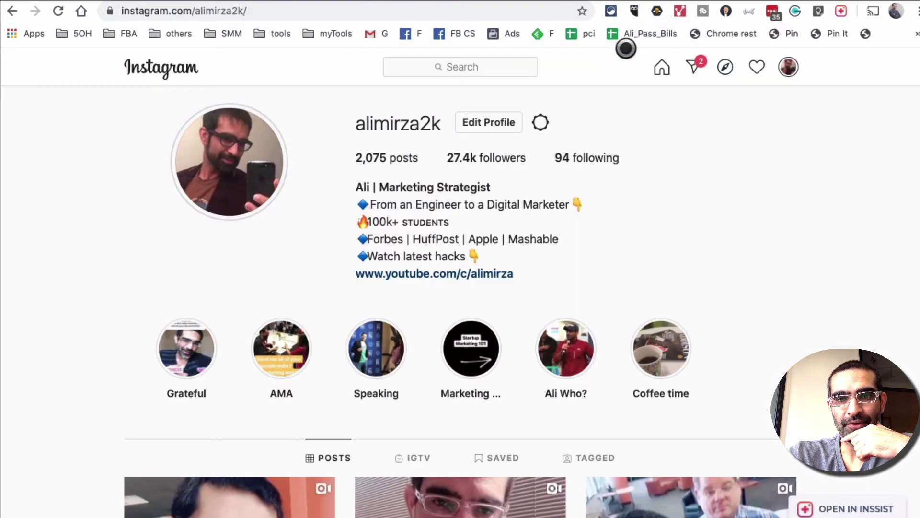
{"action": "left_click", "coordinate": [64, 11]}
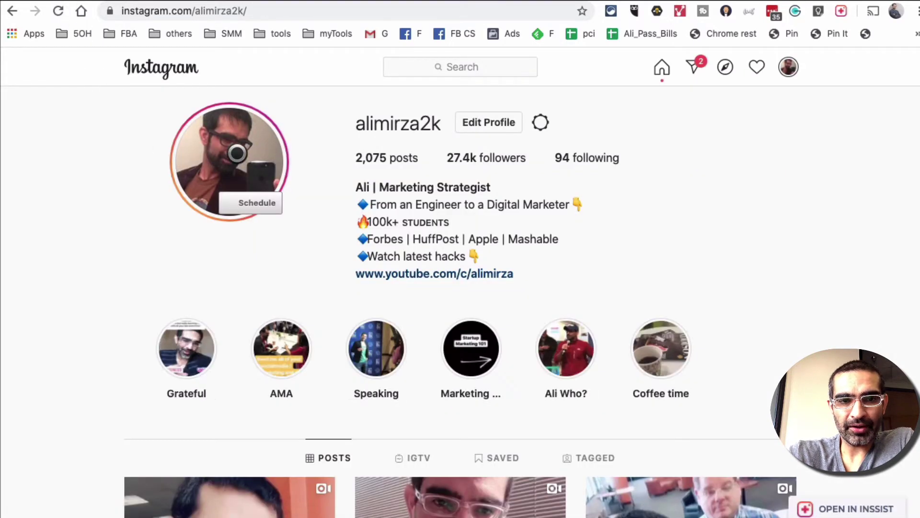
{"action": "left_click", "coordinate": [237, 153]}
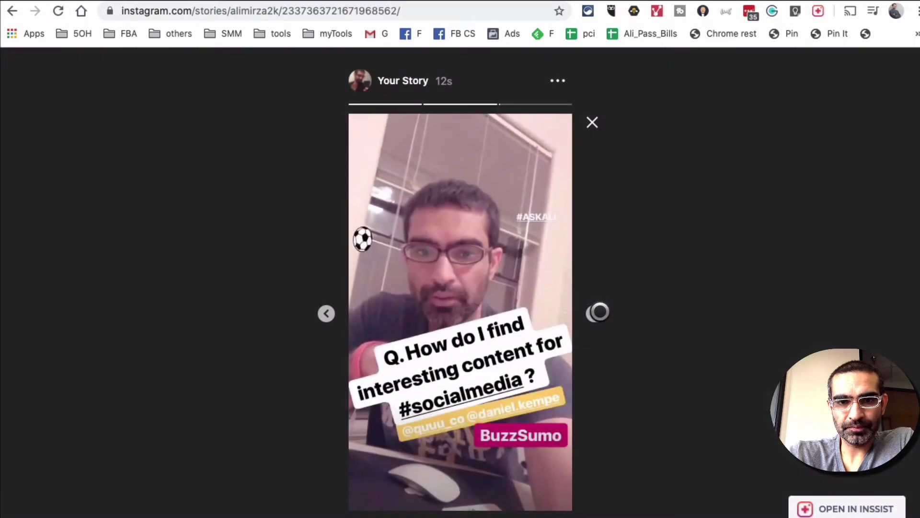
{"action": "left_click", "coordinate": [326, 313]}
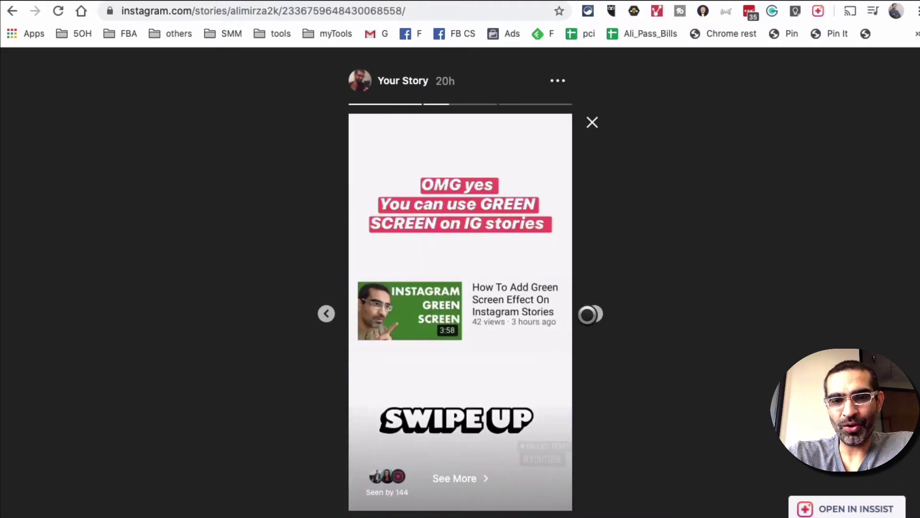
{"action": "left_click", "coordinate": [593, 313]}
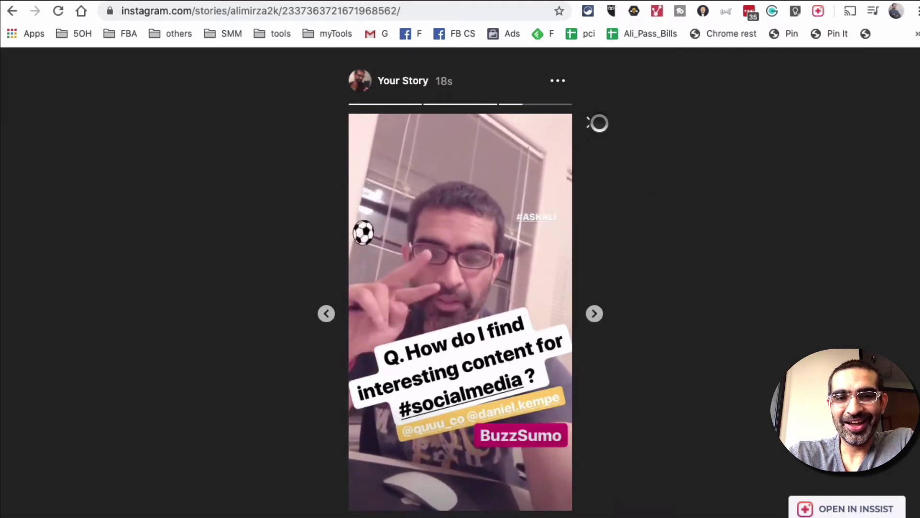
{"action": "left_click", "coordinate": [590, 123]}
{"action": "left_click", "coordinate": [818, 10]}
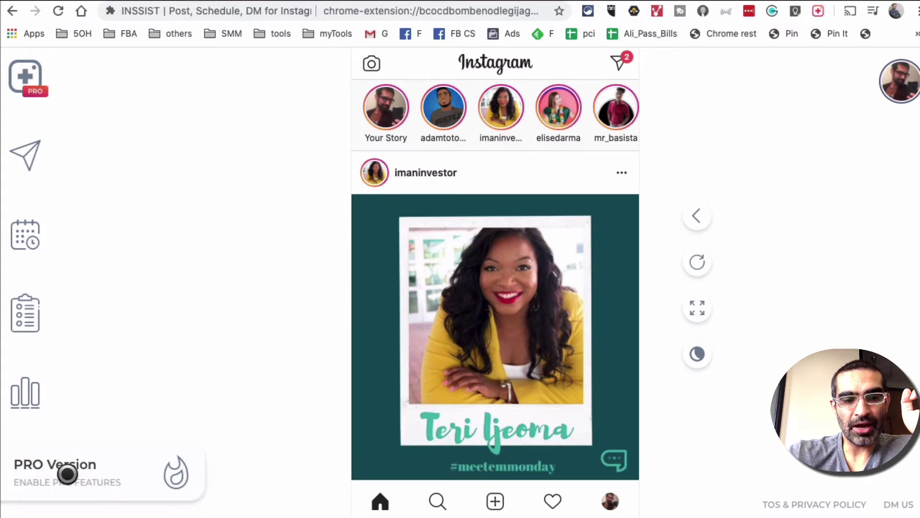
View the PRO Version offer, read the Story Mentions note in What's New, and return to the home feed
{"action": "left_click", "coordinate": [67, 473]}
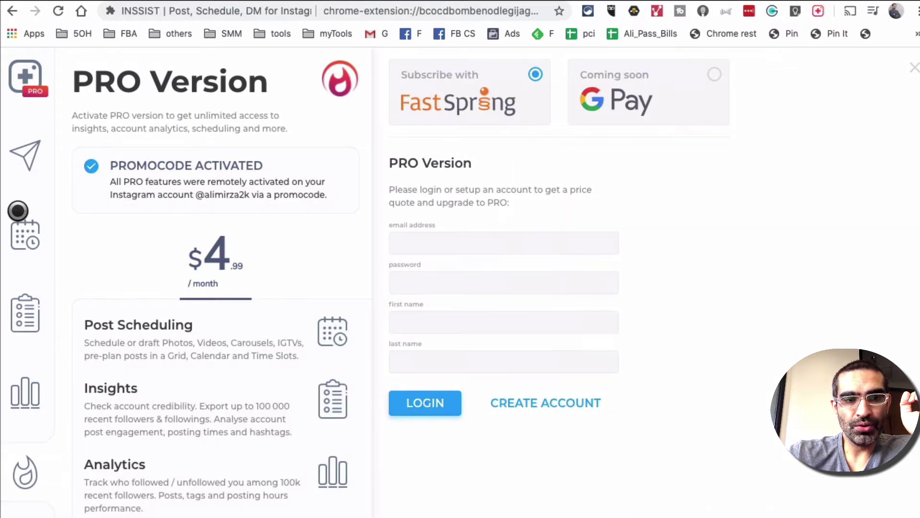
{"action": "left_click", "coordinate": [27, 76]}
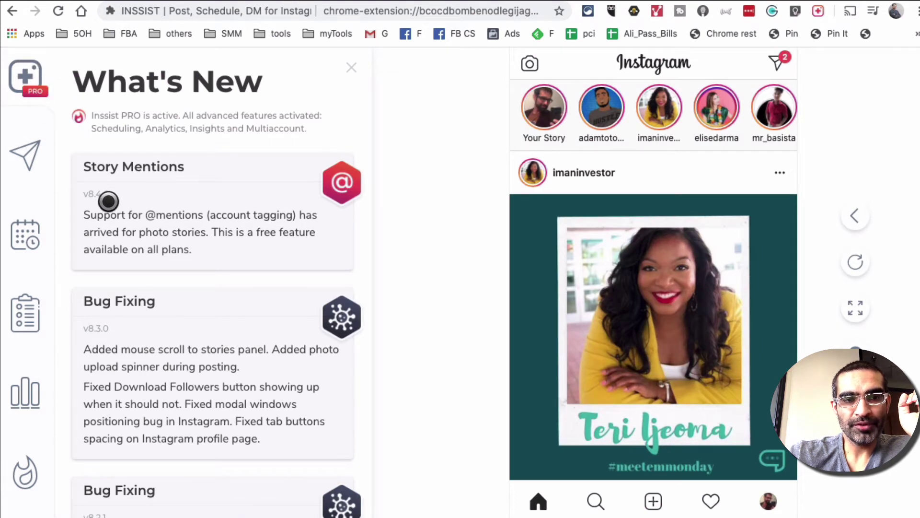
{"action": "left_click_drag", "start_coordinate": [97, 212], "coordinate": [244, 258]}
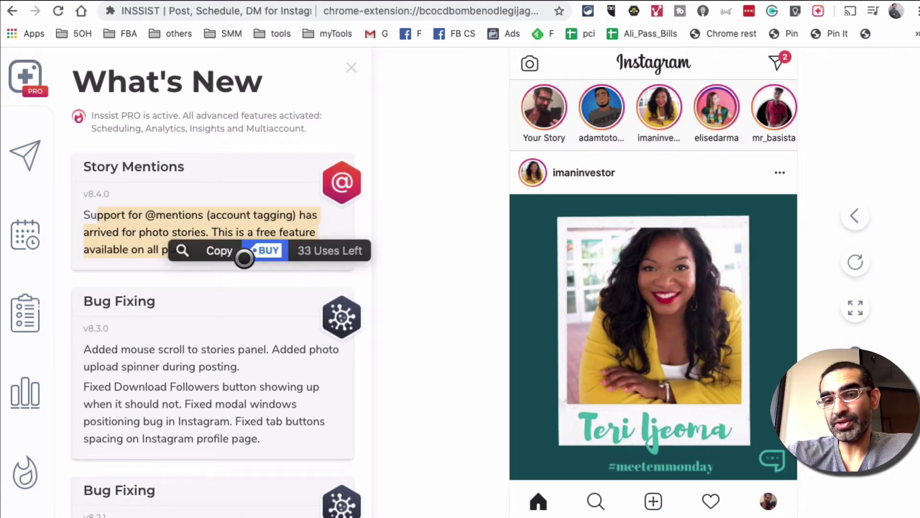
{"action": "left_click", "coordinate": [102, 226]}
{"action": "triple_click", "coordinate": [218, 236]}
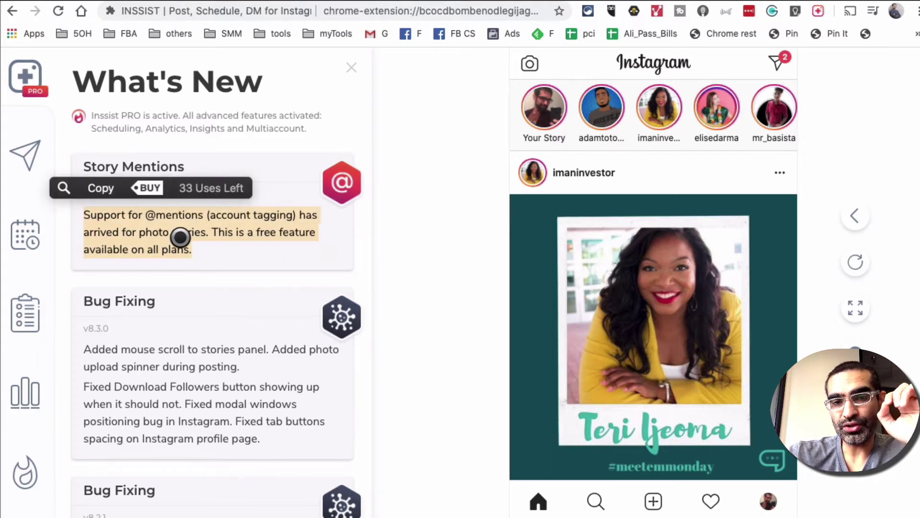
{"action": "double_click", "coordinate": [185, 215]}
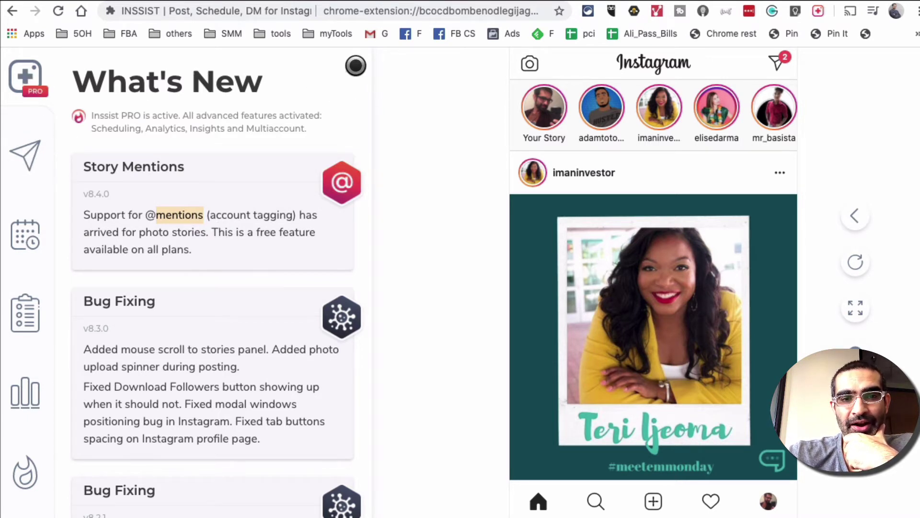
{"action": "left_click", "coordinate": [375, 168]}
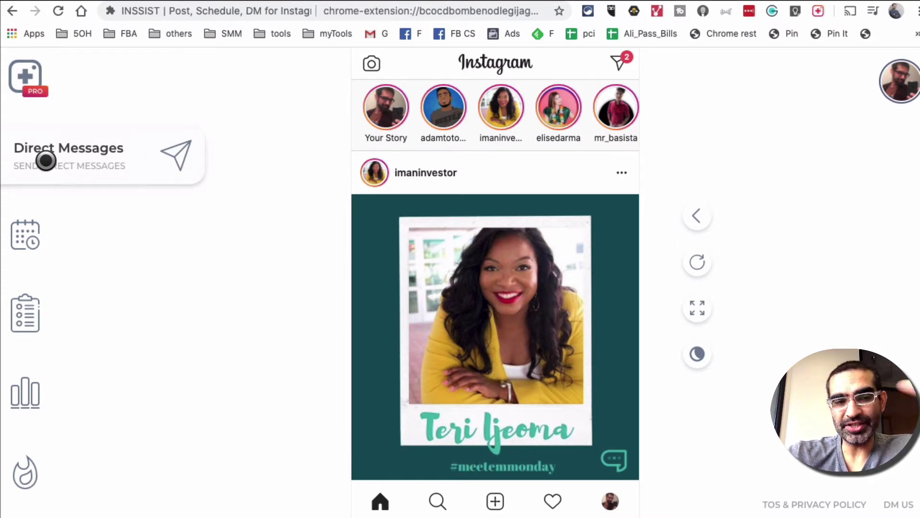
Open Direct Messages, browse the General inbox, and view the first conversation and that of the contact who is active now
{"action": "left_click", "coordinate": [71, 147]}
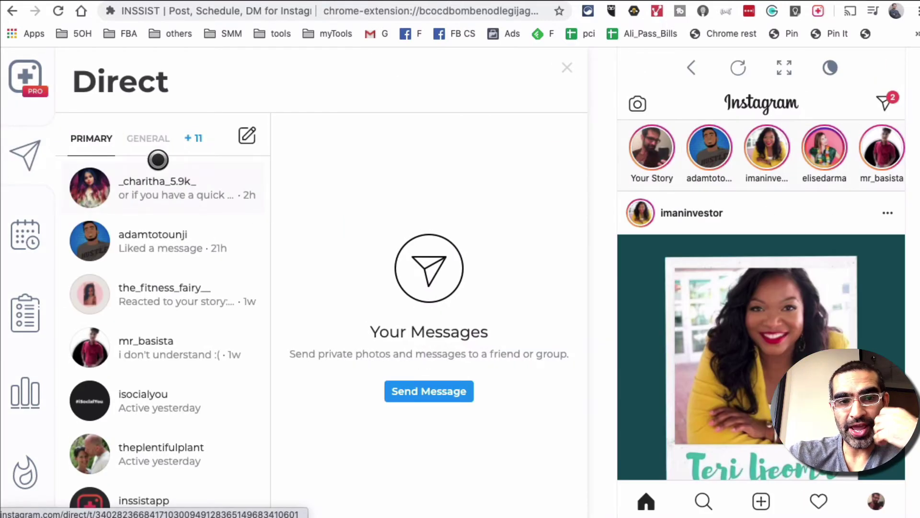
{"action": "left_click", "coordinate": [148, 138]}
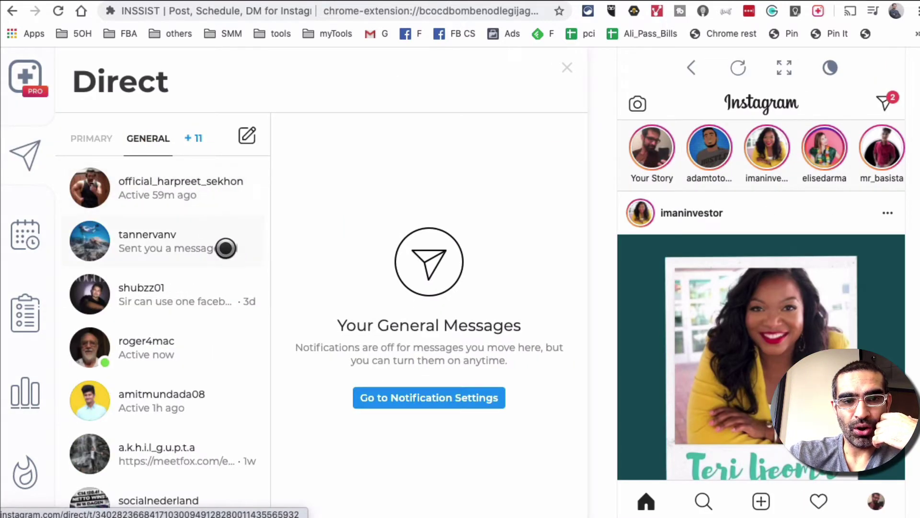
{"action": "scroll", "coordinate": [223, 249], "scroll_direction": "down", "scroll_amount": 2}
{"action": "scroll", "coordinate": [219, 251], "scroll_direction": "up", "scroll_amount": 2}
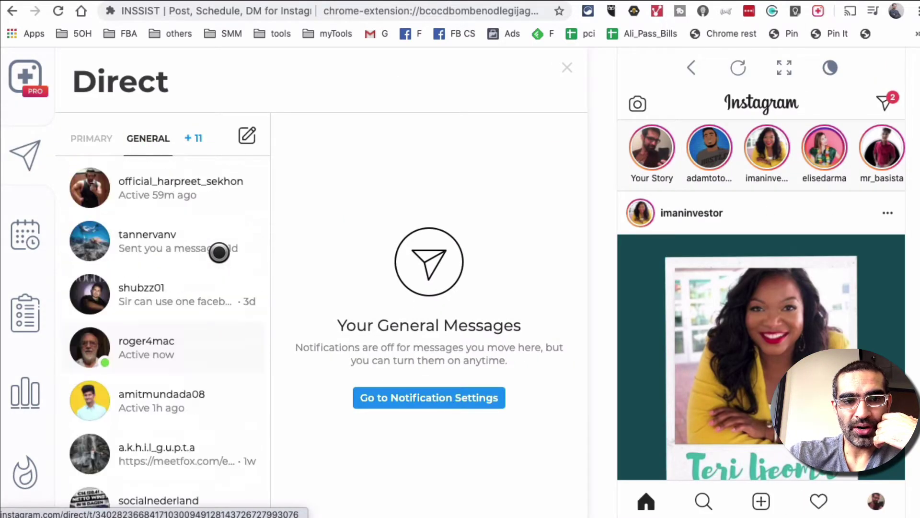
{"action": "left_click", "coordinate": [206, 188]}
{"action": "scroll", "coordinate": [177, 282], "scroll_direction": "down", "scroll_amount": 1}
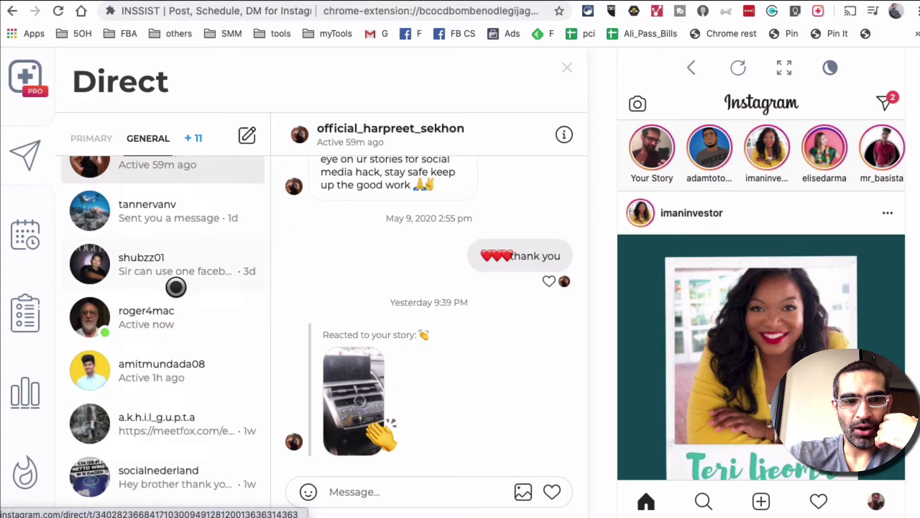
{"action": "left_click", "coordinate": [169, 301]}
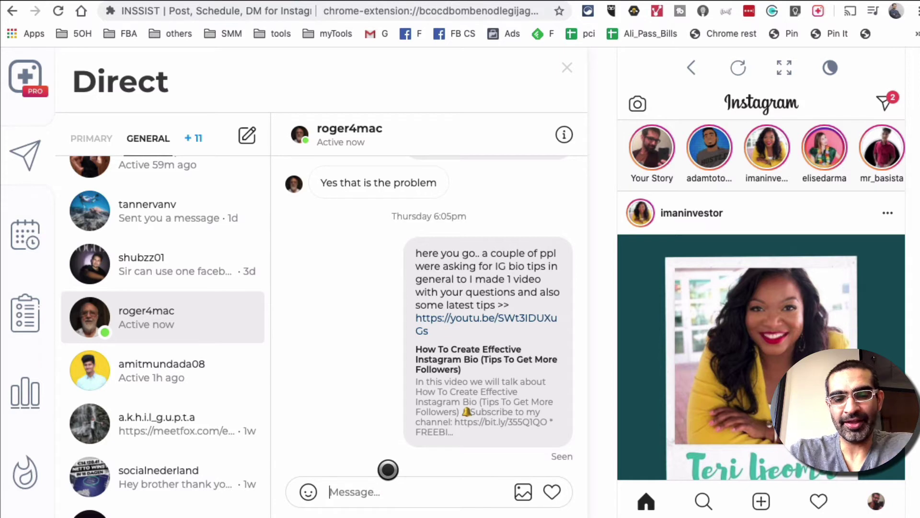
Draft the reply "hey how are you" in the open conversation and clear it unsent
{"action": "type", "text": "he"}
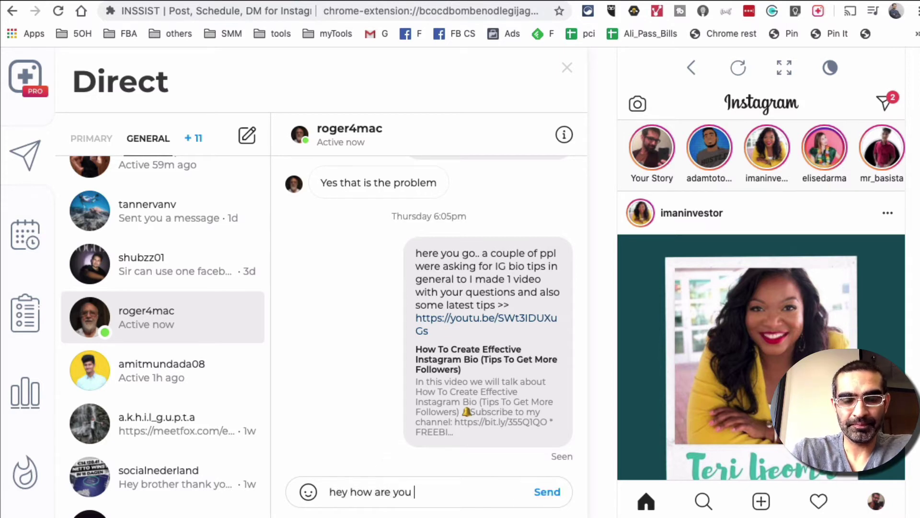
{"action": "type", "text": "y how are you"}
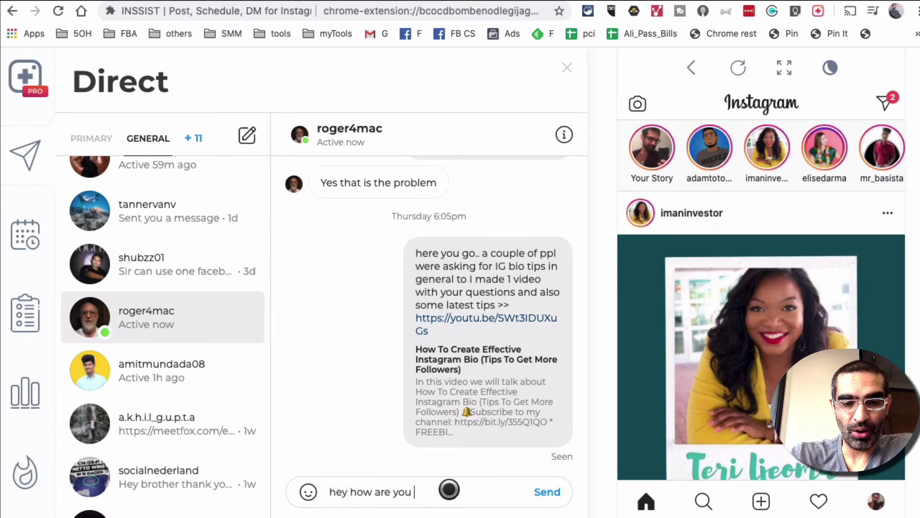
{"action": "left_click", "coordinate": [441, 494]}
{"action": "key", "text": "ctrl+a"}
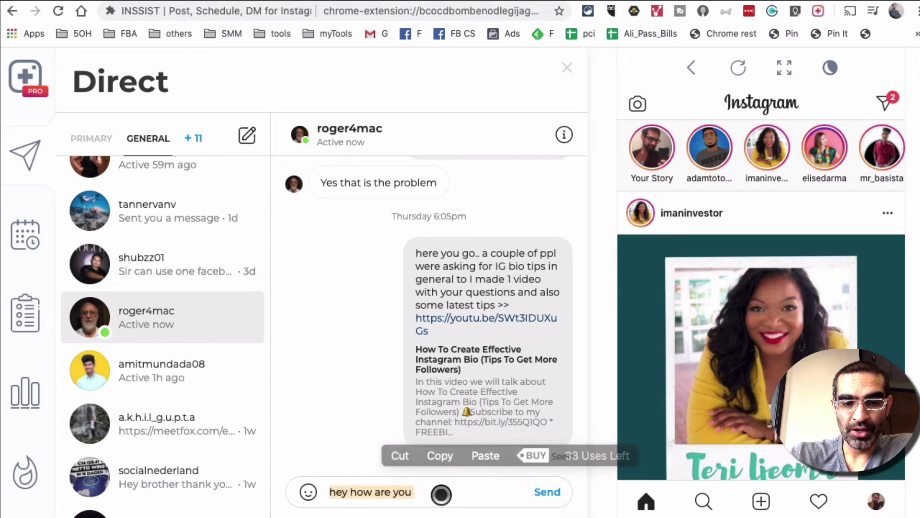
{"action": "key", "text": "BackSpace"}
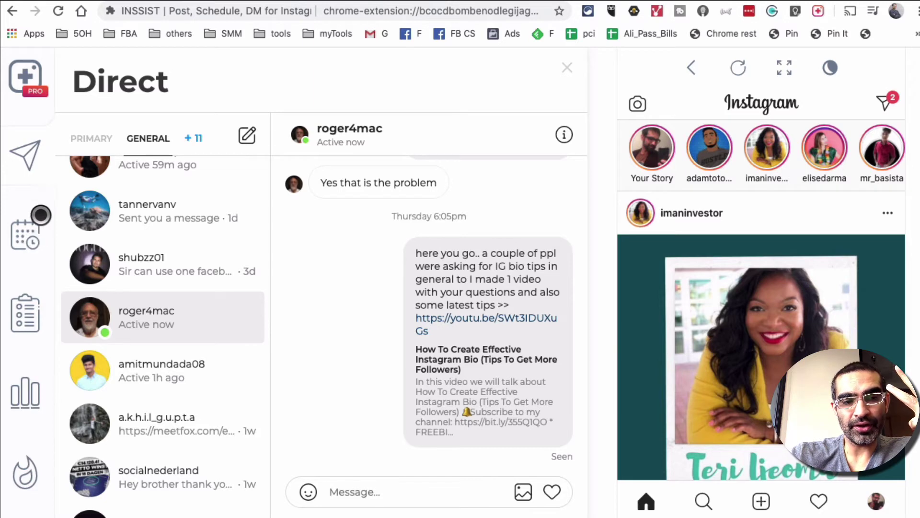
Open the Post Planner with its June 2020 calendar
{"action": "left_click", "coordinate": [53, 234]}
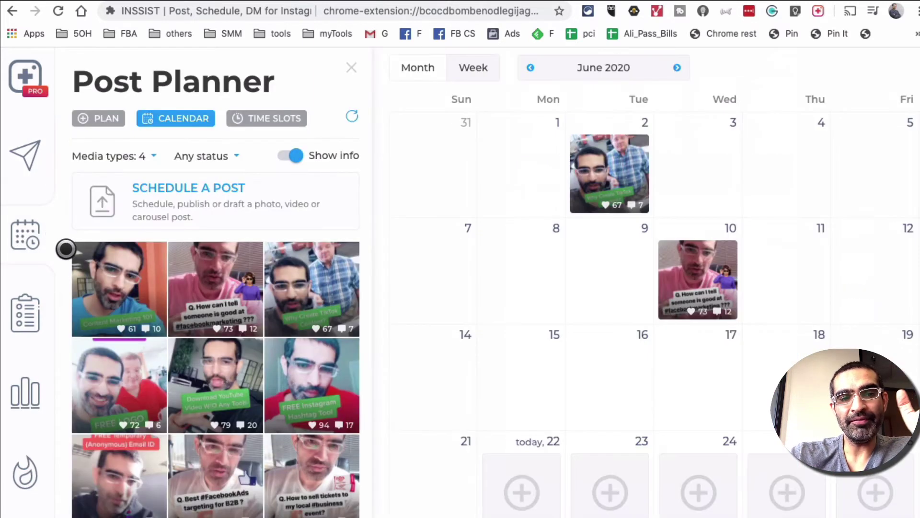
{"action": "left_click", "coordinate": [40, 233]}
{"action": "left_click", "coordinate": [91, 239]}
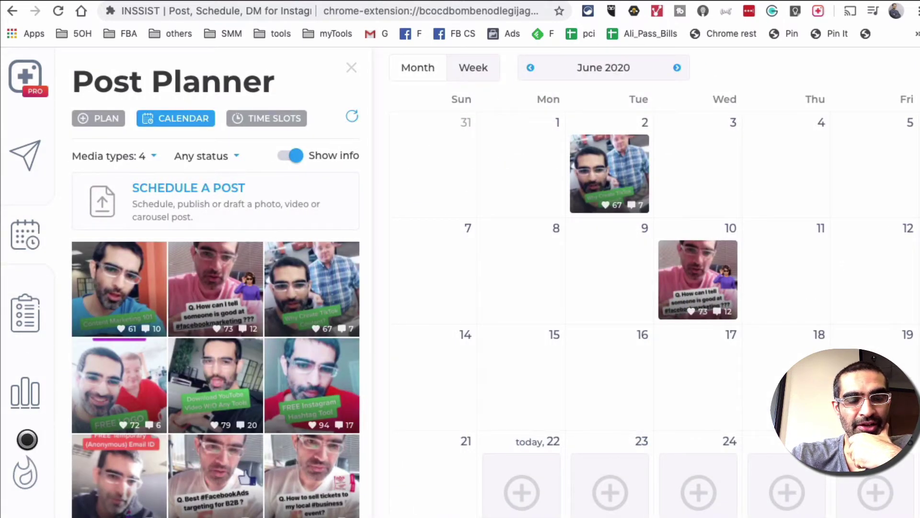
Review the PRO Version price and its Post Scheduling, Insights, Analytics and Unlimited Accounts features
{"action": "left_click", "coordinate": [25, 474]}
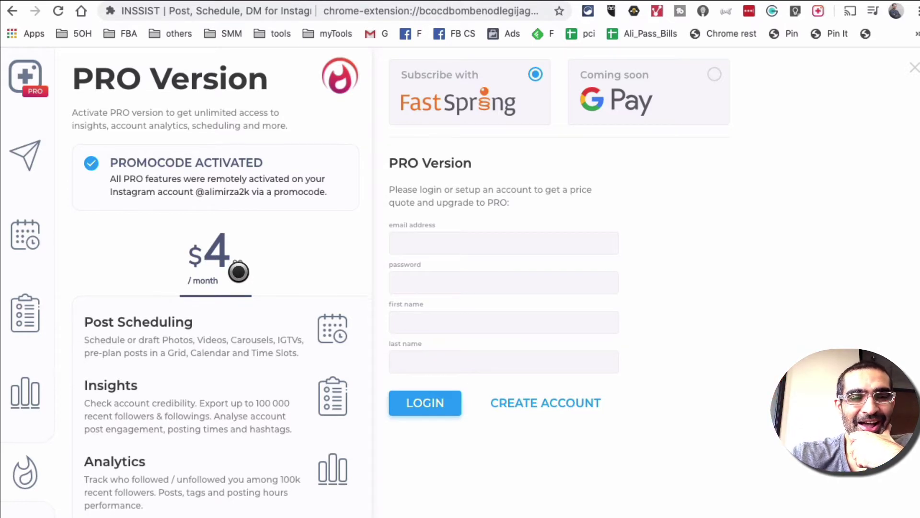
{"action": "scroll", "coordinate": [238, 272], "scroll_direction": "down", "scroll_amount": 7}
{"action": "scroll", "coordinate": [238, 271], "scroll_direction": "up", "scroll_amount": 3}
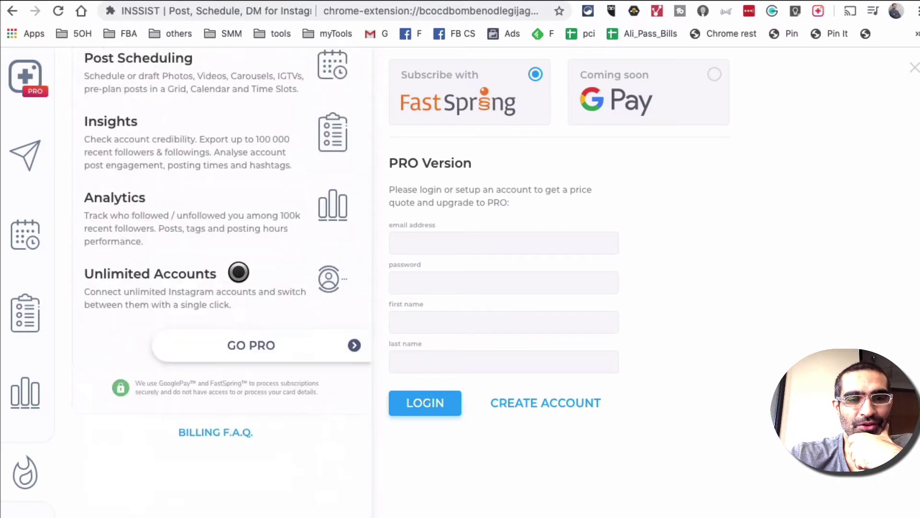
{"action": "scroll", "coordinate": [239, 271], "scroll_direction": "down", "scroll_amount": 1}
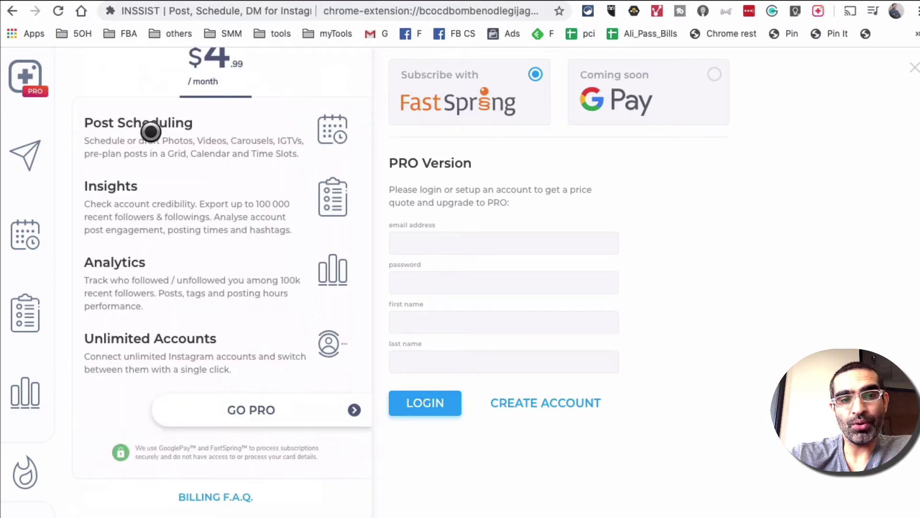
{"action": "left_click_drag", "start_coordinate": [142, 122], "coordinate": [259, 153]}
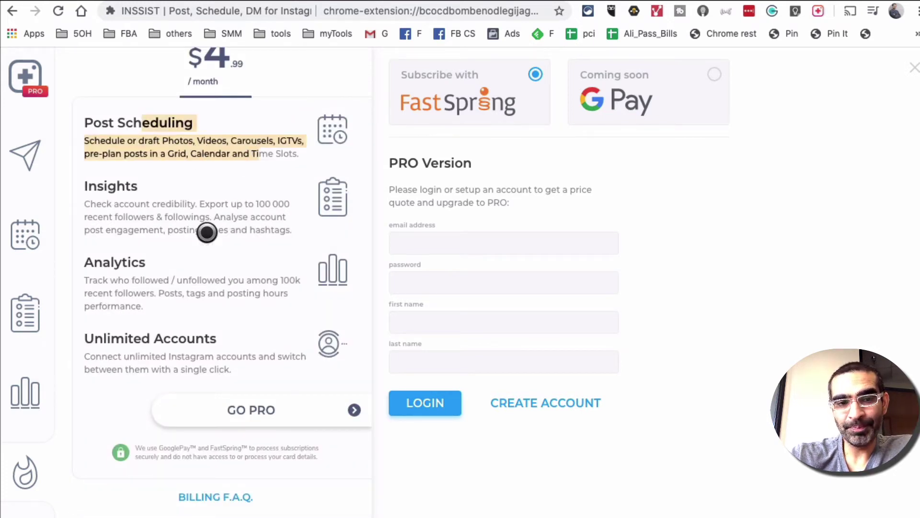
{"action": "left_click_drag", "start_coordinate": [106, 189], "coordinate": [220, 222]}
{"action": "left_click_drag", "start_coordinate": [117, 274], "coordinate": [216, 309]}
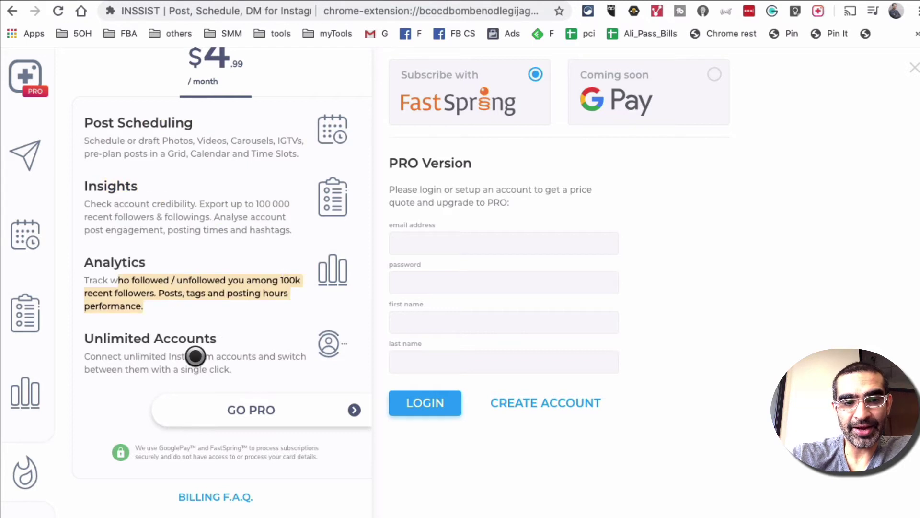
{"action": "left_click_drag", "start_coordinate": [154, 340], "coordinate": [247, 360]}
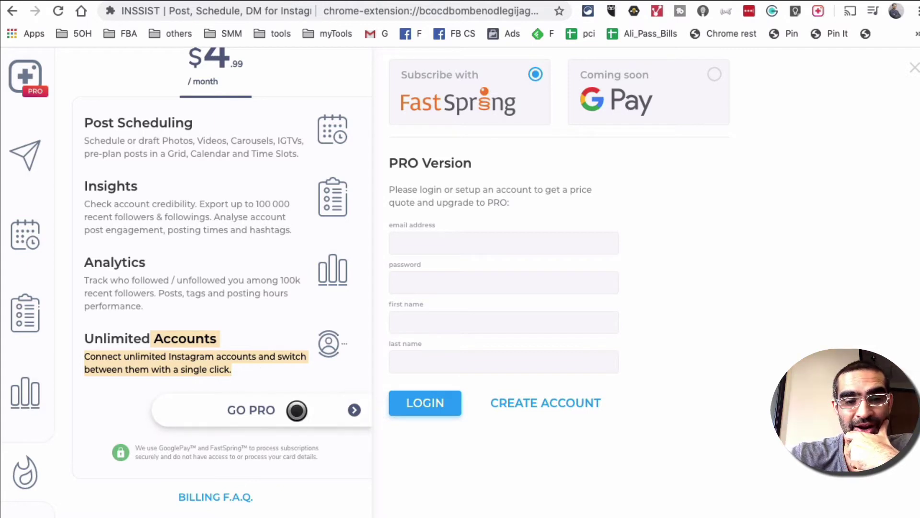
{"action": "scroll", "coordinate": [225, 503], "scroll_direction": "down", "scroll_amount": 3}
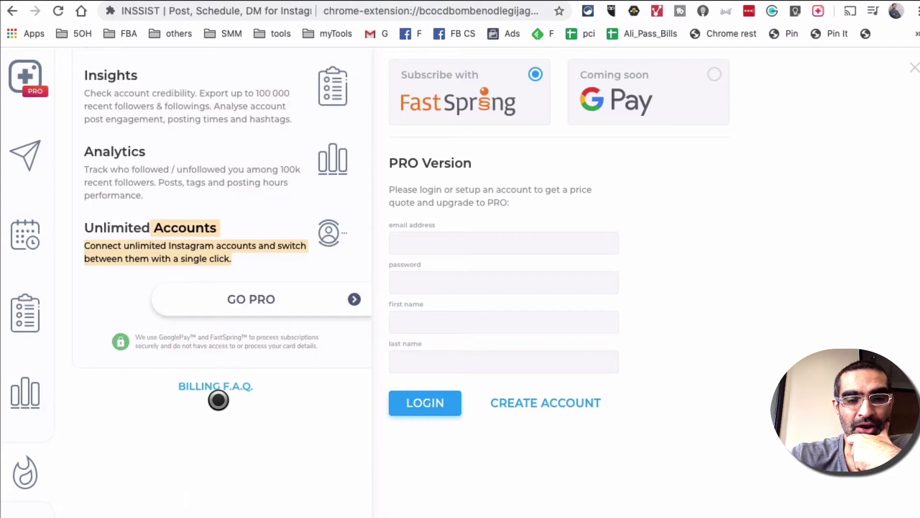
Open the Billing F.A.Q., look through the page, and return to the PRO Version overview in INSSIST
{"action": "left_click", "coordinate": [218, 381]}
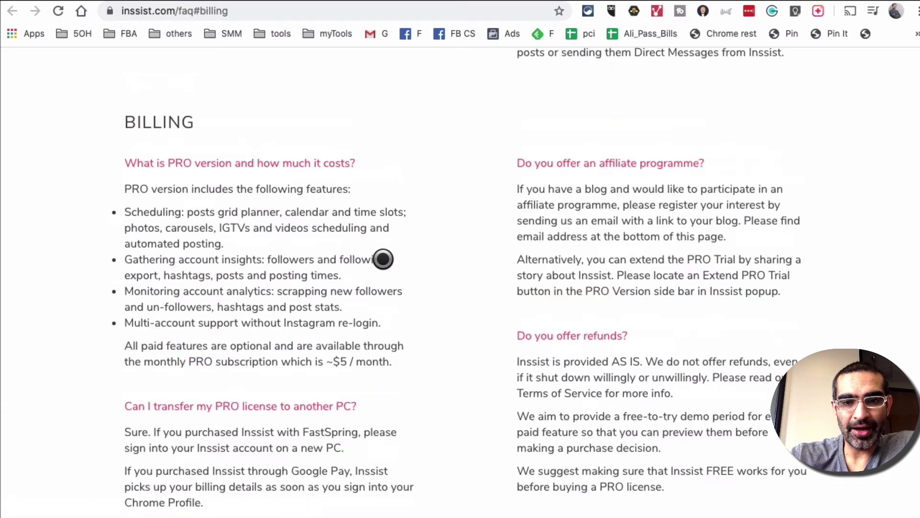
{"action": "scroll", "coordinate": [403, 268], "scroll_direction": "down", "scroll_amount": 10}
{"action": "scroll", "coordinate": [424, 275], "scroll_direction": "down", "scroll_amount": 10}
{"action": "scroll", "coordinate": [427, 279], "scroll_direction": "up", "scroll_amount": 15}
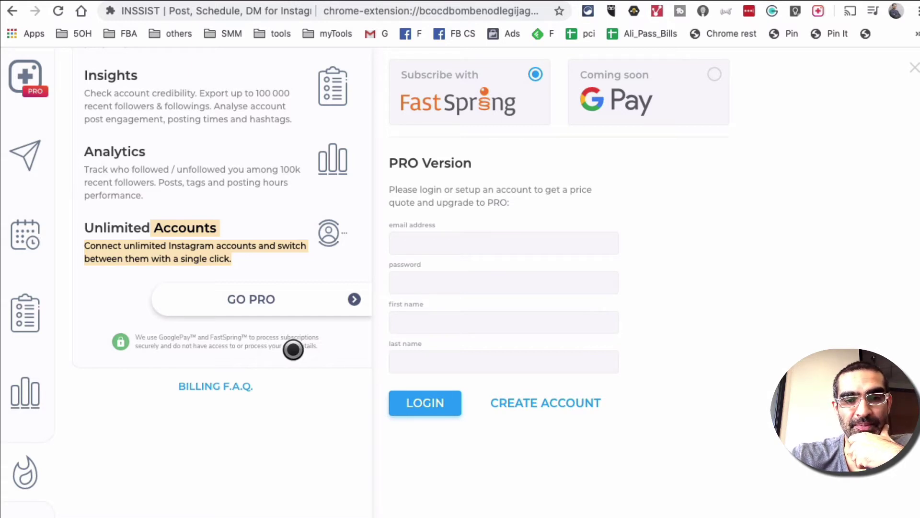
{"action": "scroll", "coordinate": [293, 349], "scroll_direction": "up", "scroll_amount": 2}
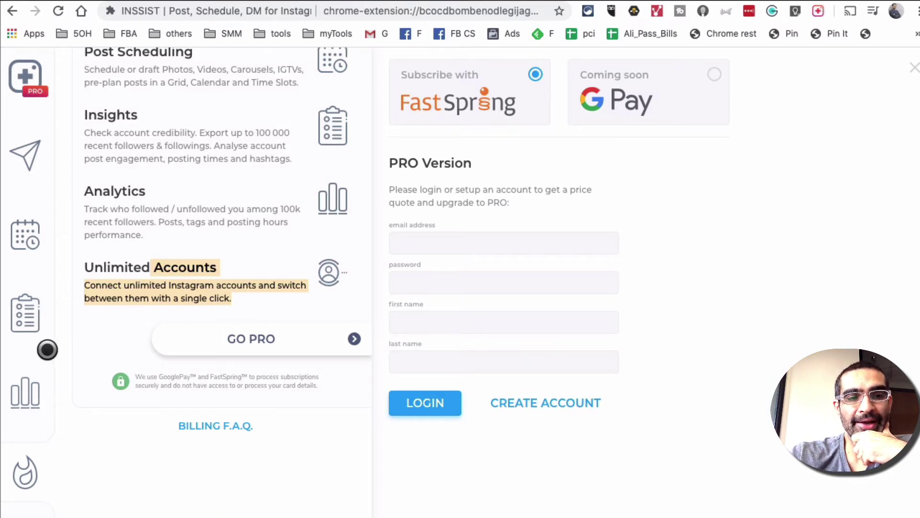
Go back to the Post Planner and open the form for planning a new post
{"action": "left_click", "coordinate": [35, 228]}
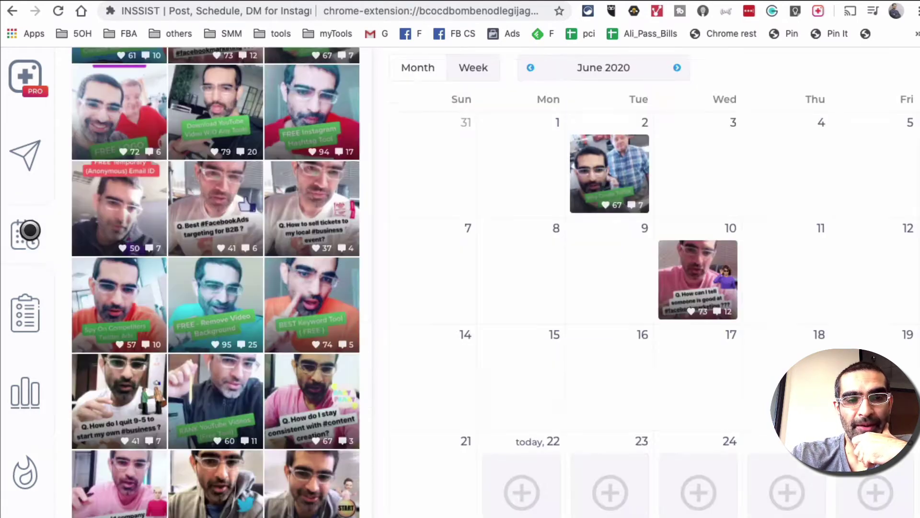
{"action": "left_click", "coordinate": [26, 231]}
{"action": "left_click", "coordinate": [28, 235]}
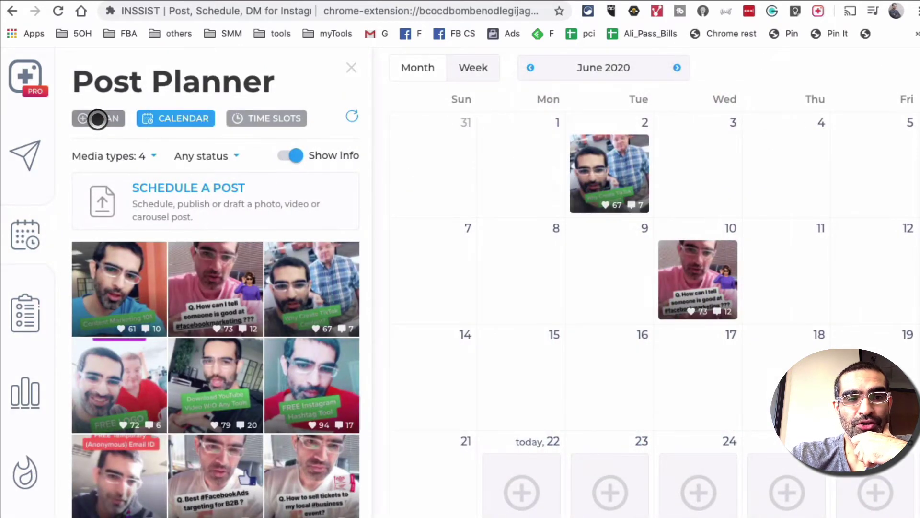
{"action": "left_click", "coordinate": [96, 118]}
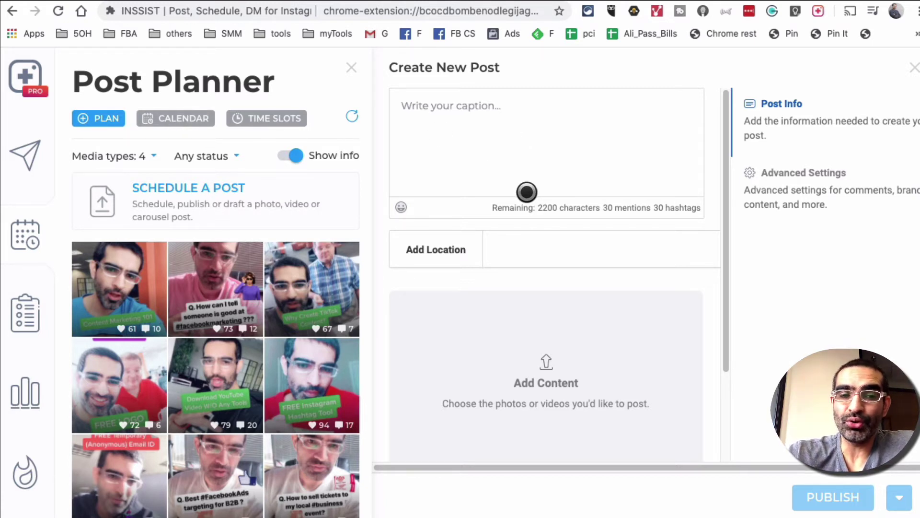
Switch the Post Planner to the calendar and examine June 2020 for published posts and open scheduling days
{"action": "left_click", "coordinate": [183, 118]}
{"action": "scroll", "coordinate": [708, 272], "scroll_direction": "down", "scroll_amount": 3}
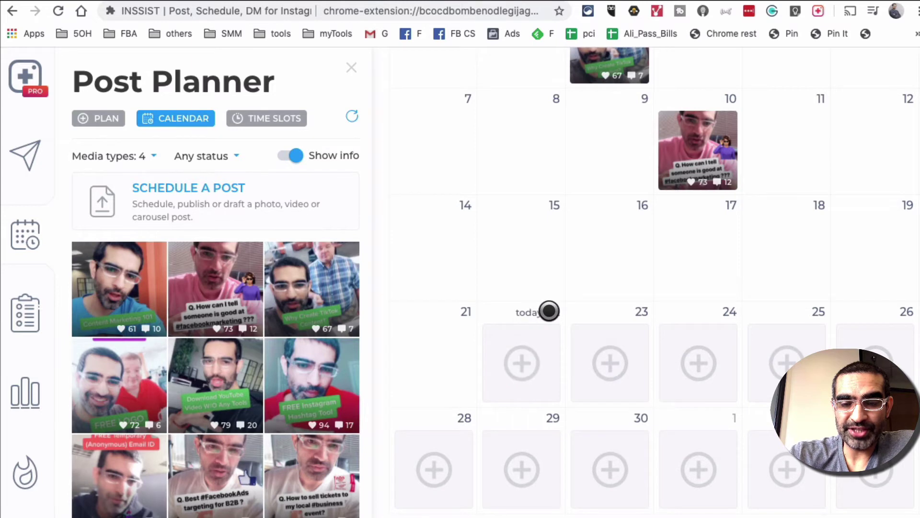
{"action": "scroll", "coordinate": [657, 334], "scroll_direction": "up", "scroll_amount": 4}
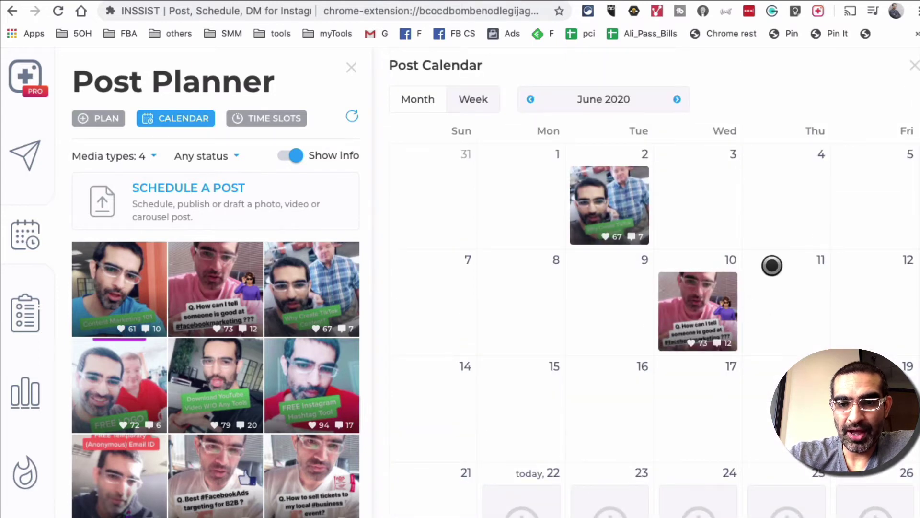
{"action": "scroll", "coordinate": [669, 334], "scroll_direction": "down", "scroll_amount": 1}
{"action": "scroll", "coordinate": [716, 374], "scroll_direction": "down", "scroll_amount": 4}
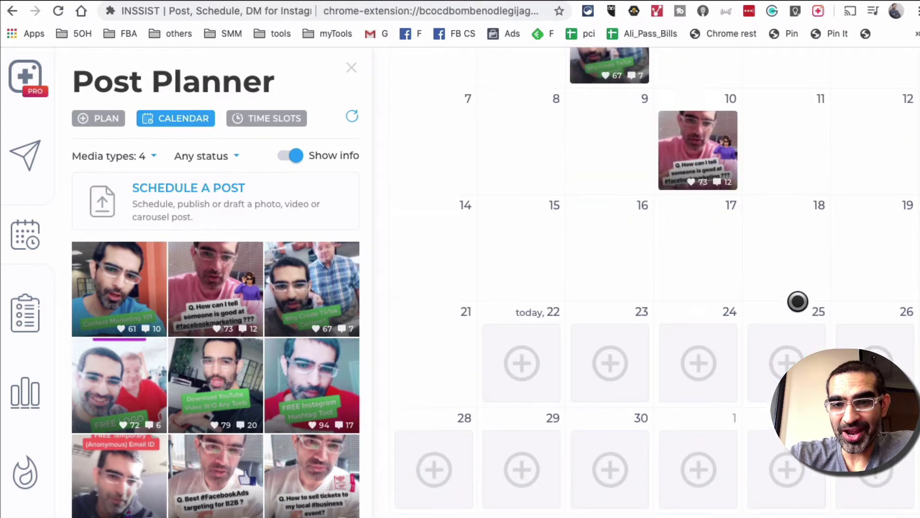
{"action": "scroll", "coordinate": [669, 310], "scroll_direction": "up", "scroll_amount": 2}
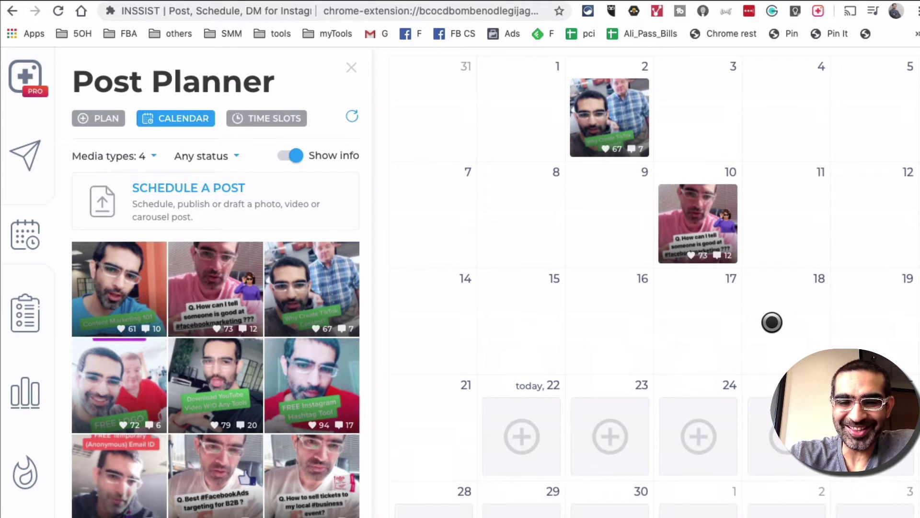
{"action": "scroll", "coordinate": [577, 330], "scroll_direction": "down", "scroll_amount": 1}
{"action": "scroll", "coordinate": [483, 322], "scroll_direction": "down", "scroll_amount": 2}
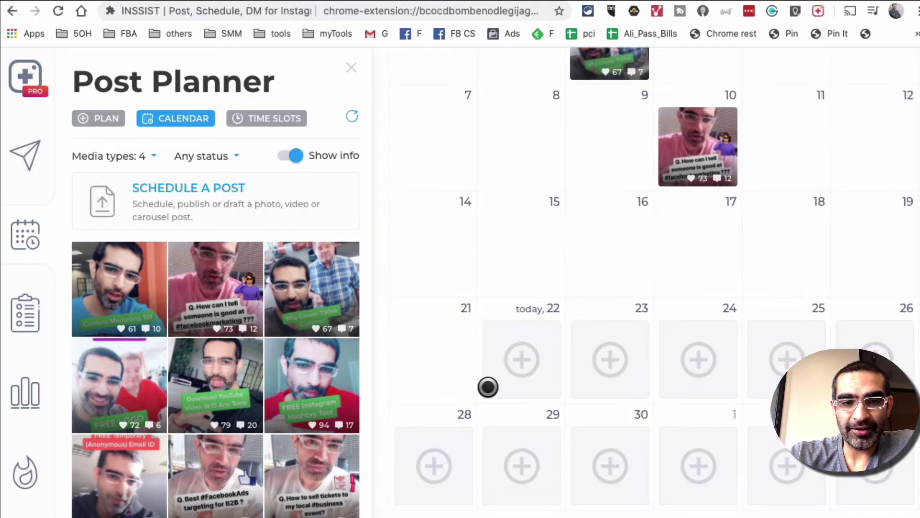
Review the quick-scheduling time slots in the Post Planner and open the form for scheduling a post
{"action": "left_click", "coordinate": [276, 116]}
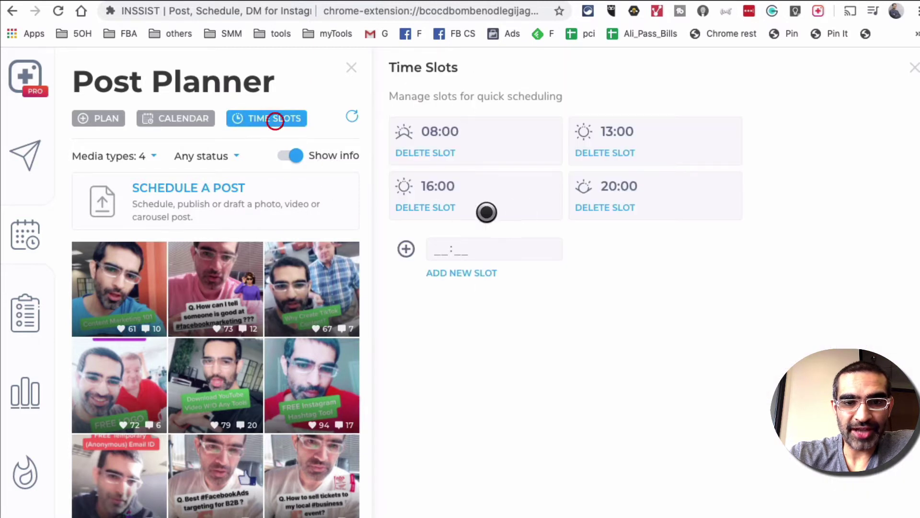
{"action": "triple_click", "coordinate": [502, 96]}
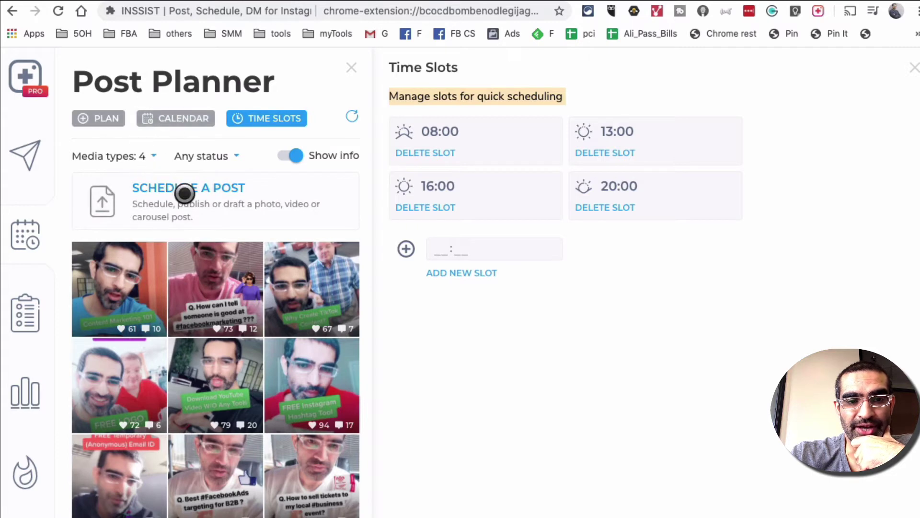
{"action": "left_click", "coordinate": [185, 193]}
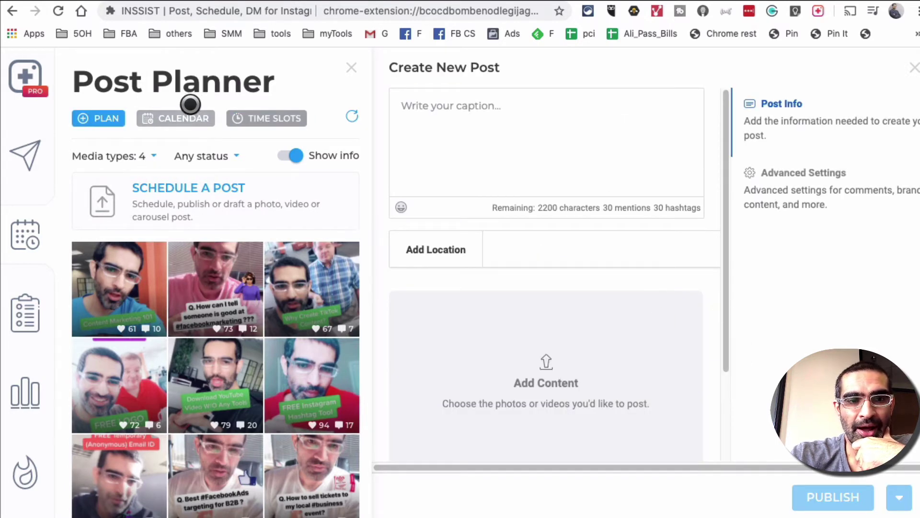
Start a new post for June 23 from the calendar and enter the caption "hey test post here"
{"action": "left_click", "coordinate": [167, 123]}
{"action": "scroll", "coordinate": [786, 330], "scroll_direction": "down", "scroll_amount": 4}
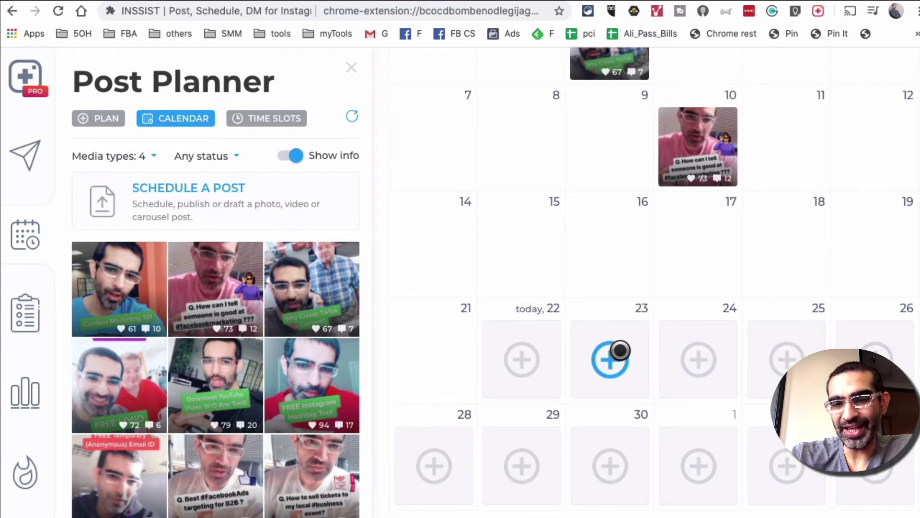
{"action": "left_click", "coordinate": [623, 348]}
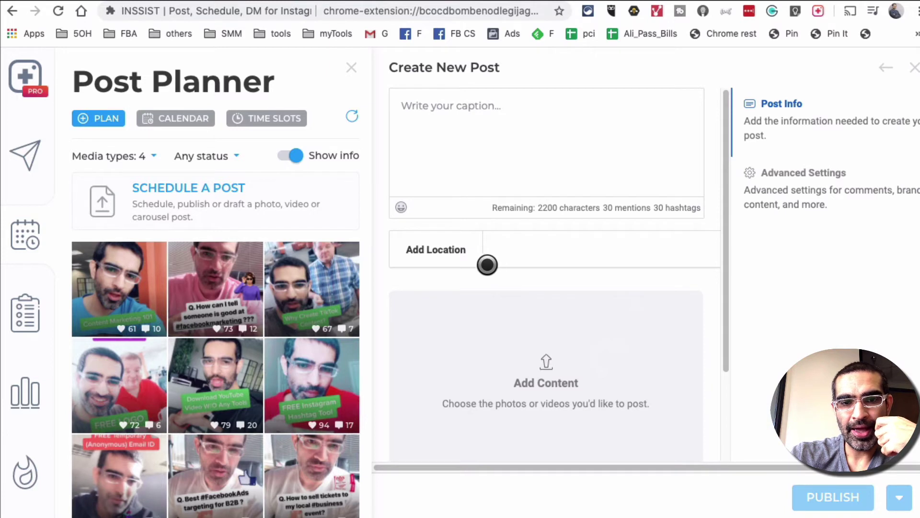
{"action": "left_click", "coordinate": [519, 135]}
{"action": "type", "text": "hey"}
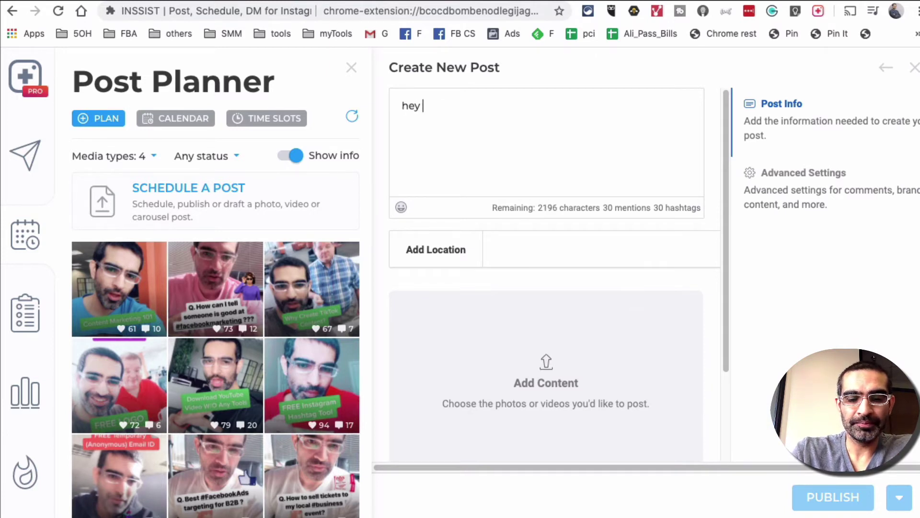
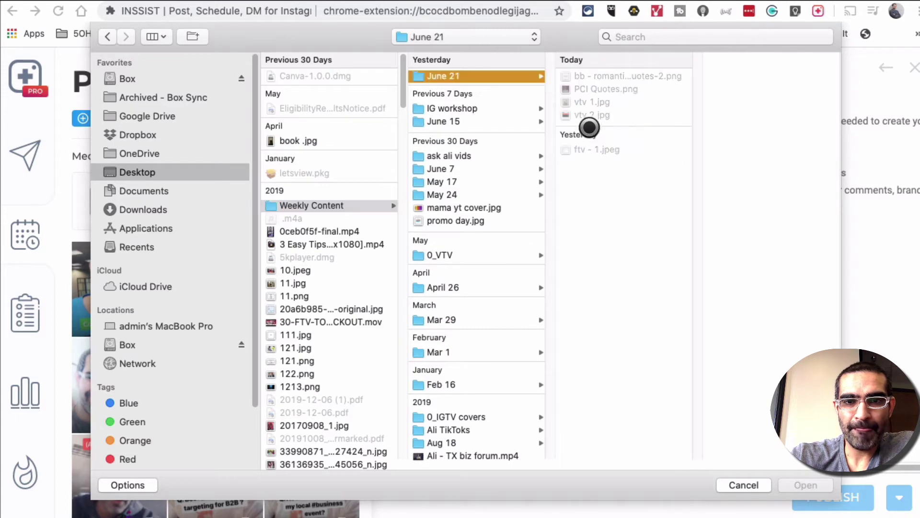
Add the image PCI Quotes.png from the June 21 folder as the new post's content
{"action": "left_click", "coordinate": [634, 91]}
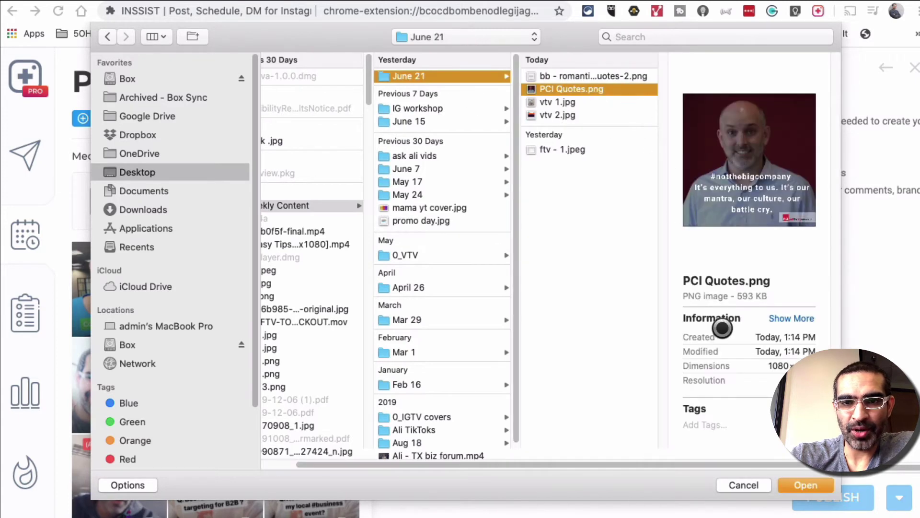
{"action": "left_click", "coordinate": [820, 481]}
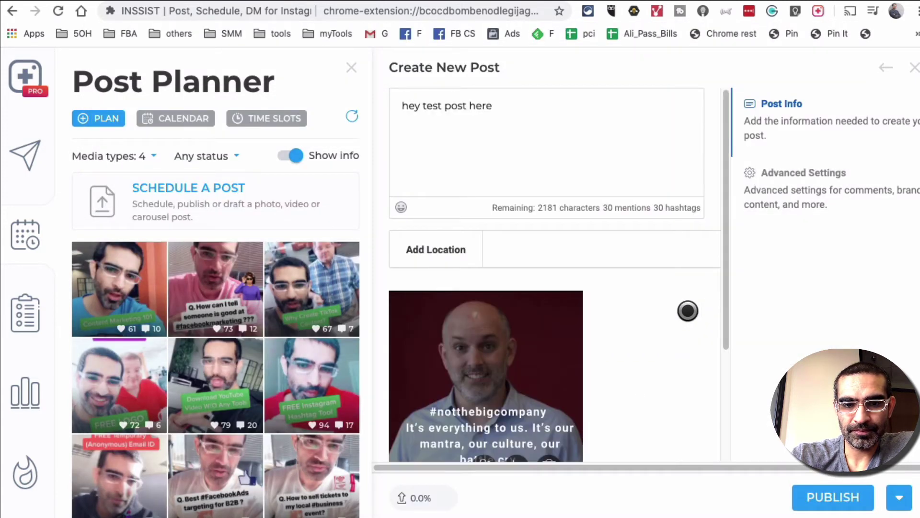
{"action": "scroll", "coordinate": [630, 299], "scroll_direction": "down", "scroll_amount": 3}
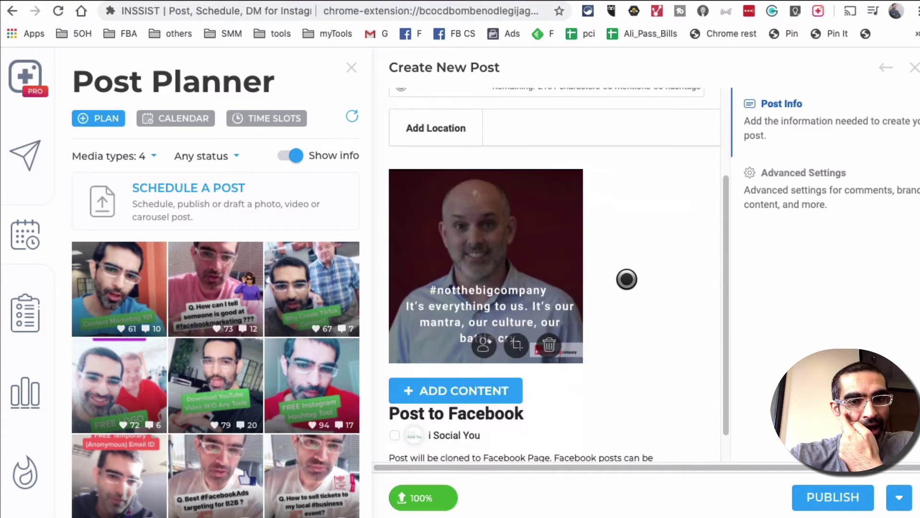
Search for "dallas" and set the post's location to Dallas, Texas
{"action": "scroll", "coordinate": [566, 230], "scroll_direction": "up", "scroll_amount": 1}
{"action": "left_click", "coordinate": [510, 183]}
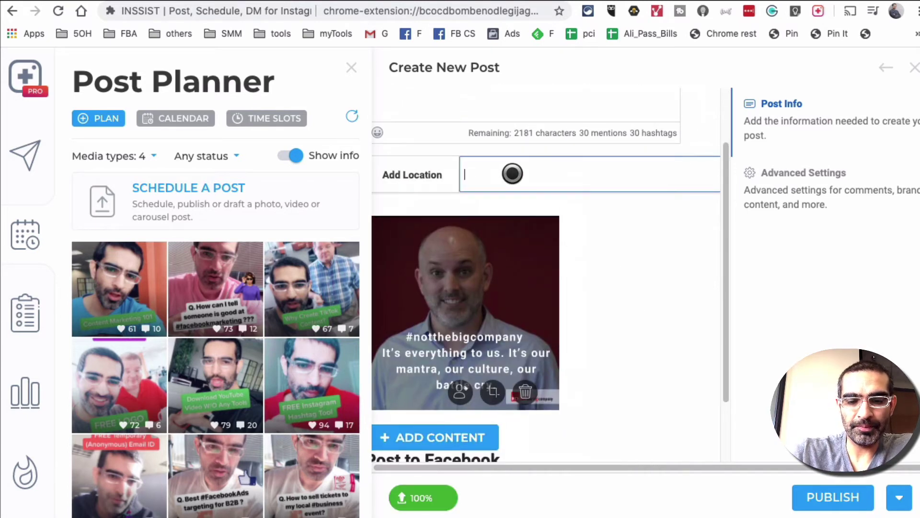
{"action": "type", "text": "dallas"}
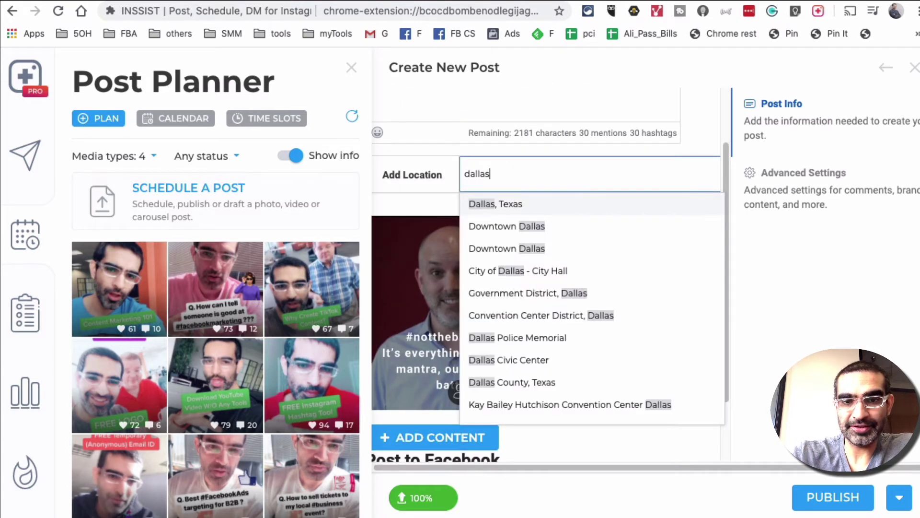
{"action": "left_click", "coordinate": [520, 200]}
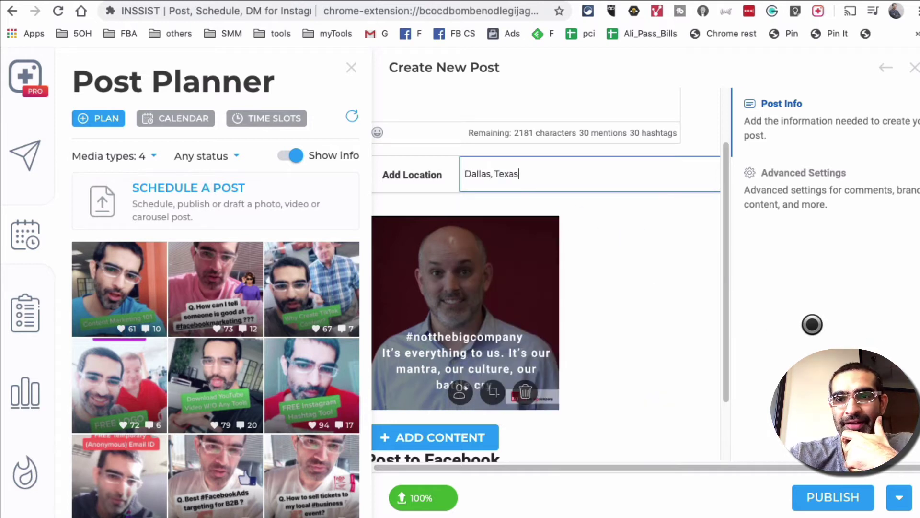
{"action": "left_click_drag", "start_coordinate": [919, 311], "coordinate": [912, 313]}
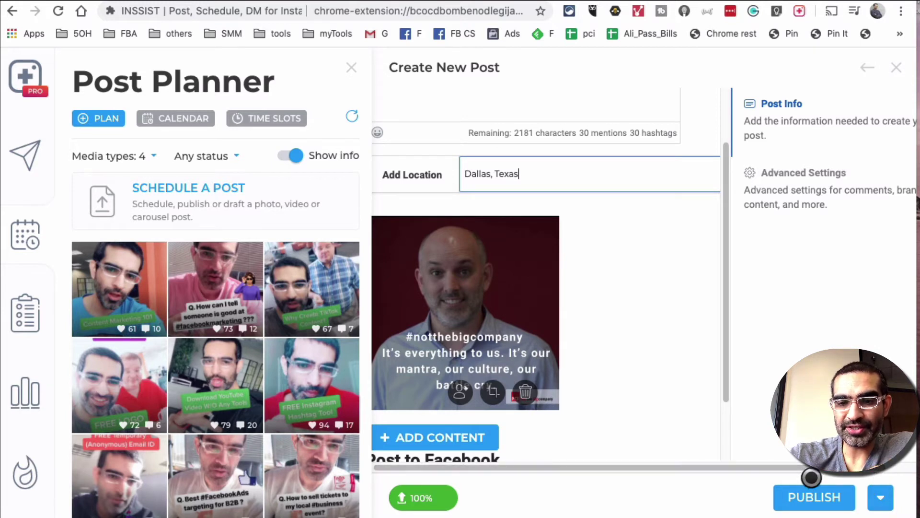
Add four lines containing a single dot each below the caption text
{"action": "scroll", "coordinate": [567, 303], "scroll_direction": "up", "scroll_amount": 3}
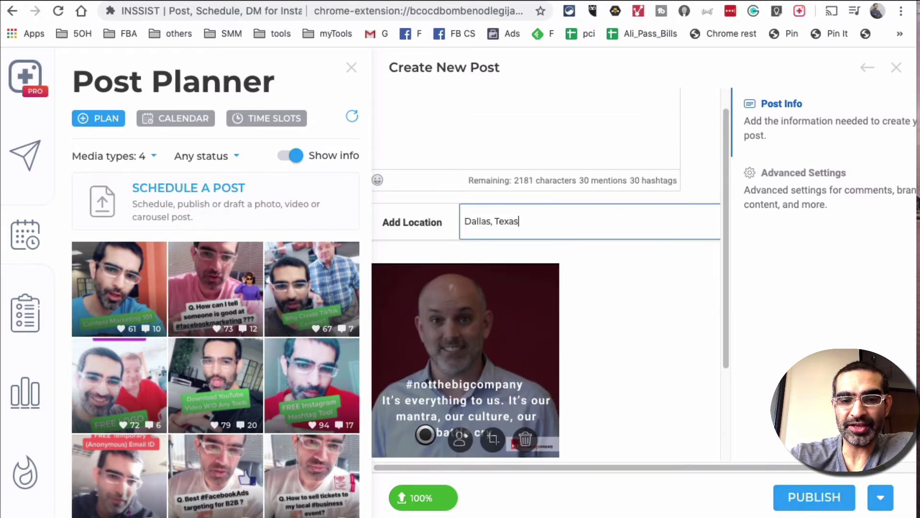
{"action": "left_click", "coordinate": [432, 158]}
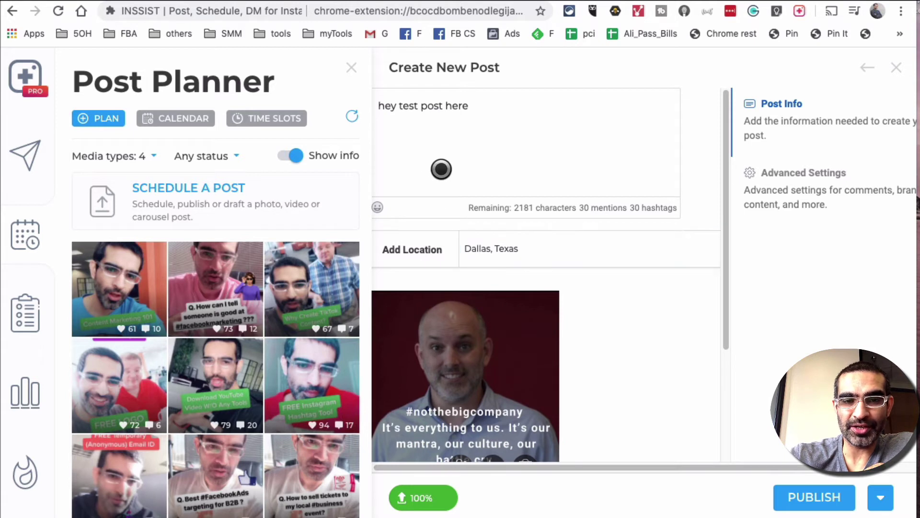
{"action": "key", "text": "Return"}
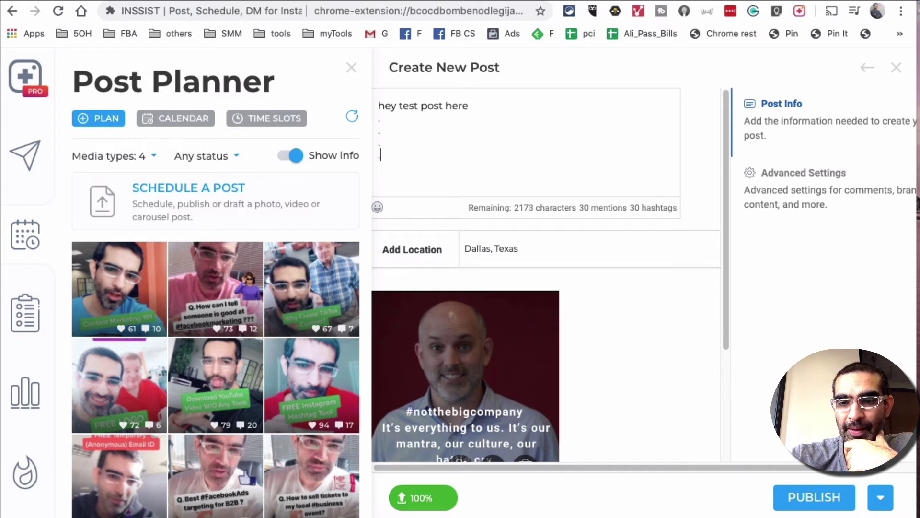
Change the post's publishing option to Schedule and close the new post form without submitting it
{"action": "scroll", "coordinate": [705, 446], "scroll_direction": "right", "scroll_amount": 3}
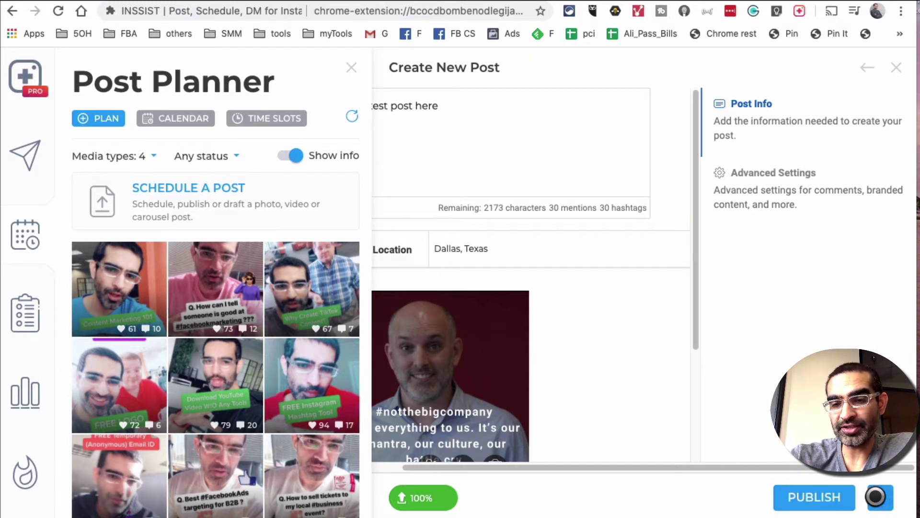
{"action": "left_click", "coordinate": [879, 493]}
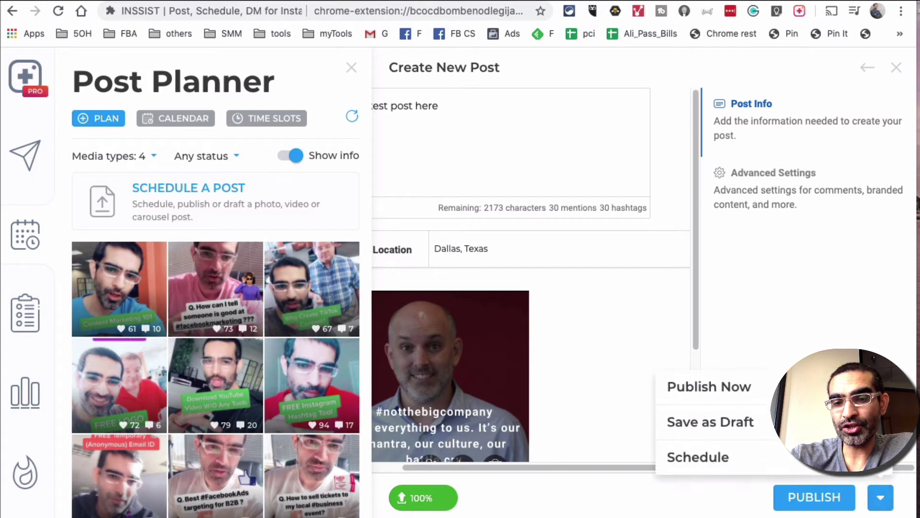
{"action": "left_click", "coordinate": [698, 456]}
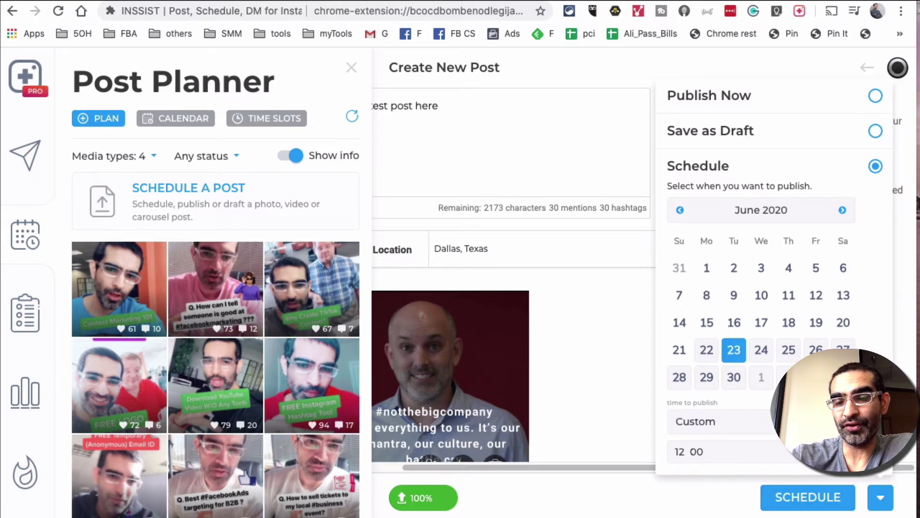
{"action": "left_click", "coordinate": [899, 68]}
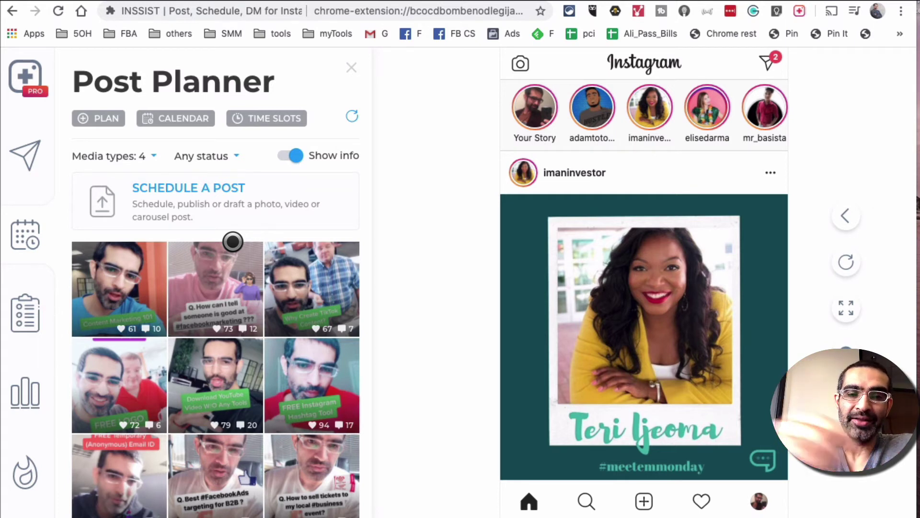
Open Insights and read its description of collecting information on any public Instagram account
{"action": "left_click", "coordinate": [57, 312]}
{"action": "left_click", "coordinate": [26, 234]}
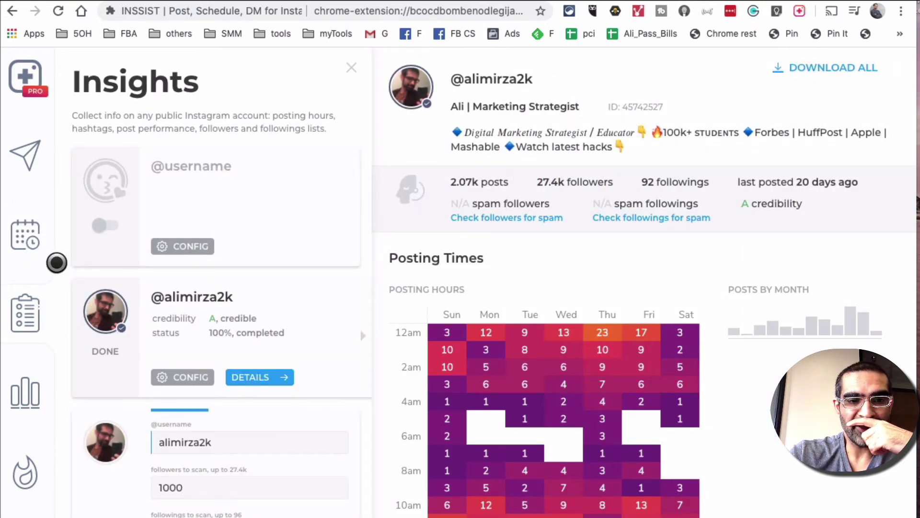
{"action": "left_click", "coordinate": [27, 311]}
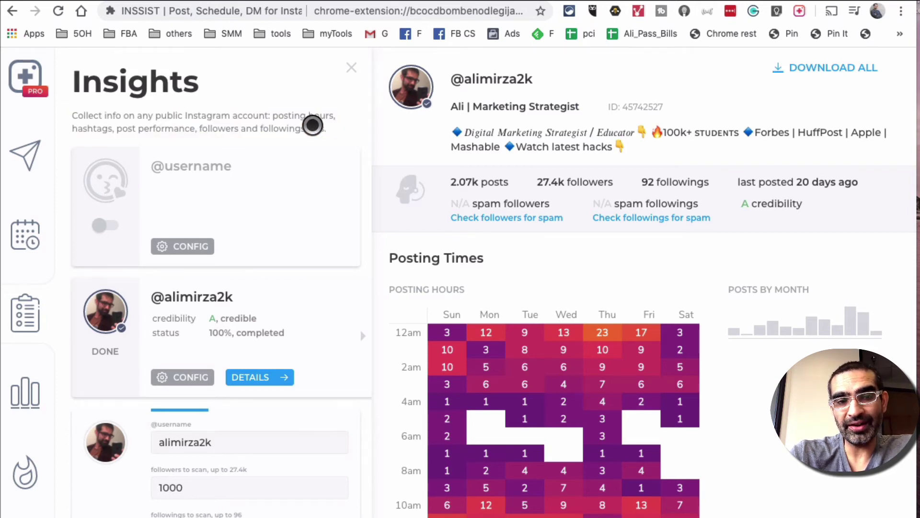
{"action": "left_click_drag", "start_coordinate": [313, 126], "coordinate": [278, 119]}
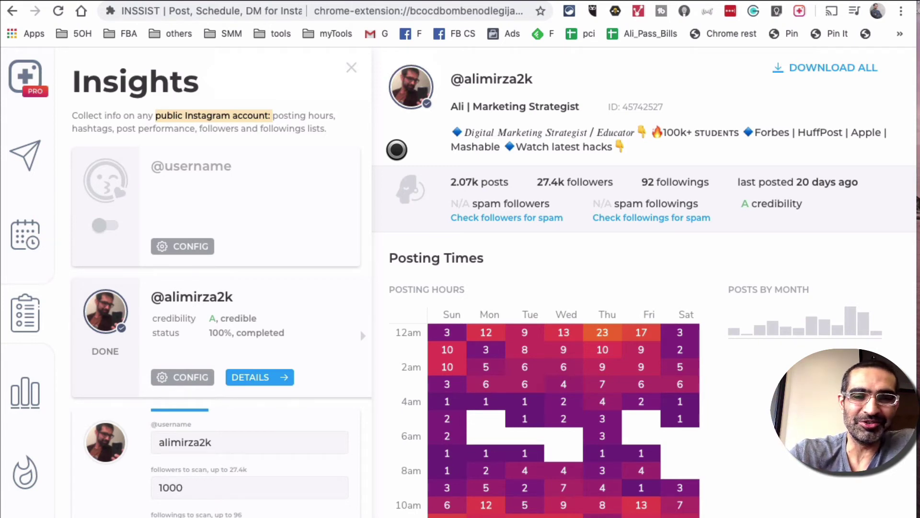
View the scan configuration of the completed Insights task and cancel it without making changes
{"action": "scroll", "coordinate": [294, 168], "scroll_direction": "down", "scroll_amount": 2}
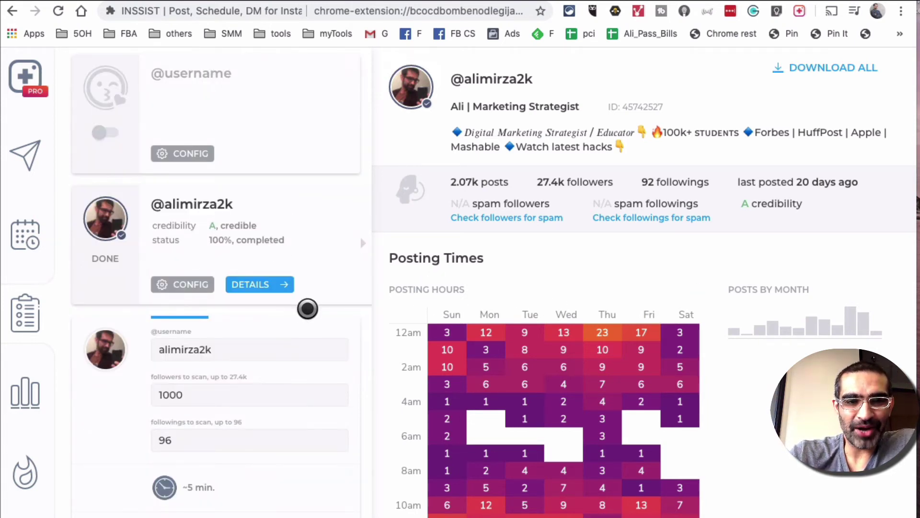
{"action": "left_click", "coordinate": [189, 285]}
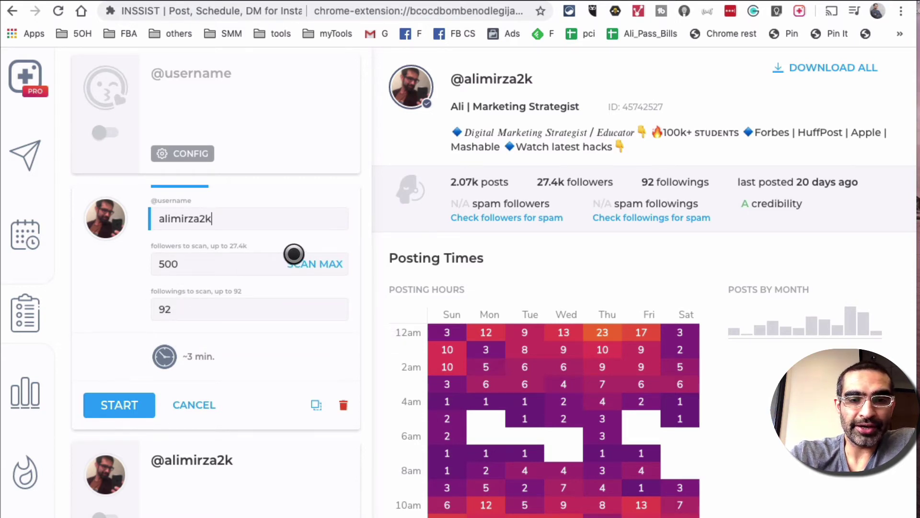
{"action": "left_click", "coordinate": [195, 403]}
{"action": "scroll", "coordinate": [248, 337], "scroll_direction": "down", "scroll_amount": 2}
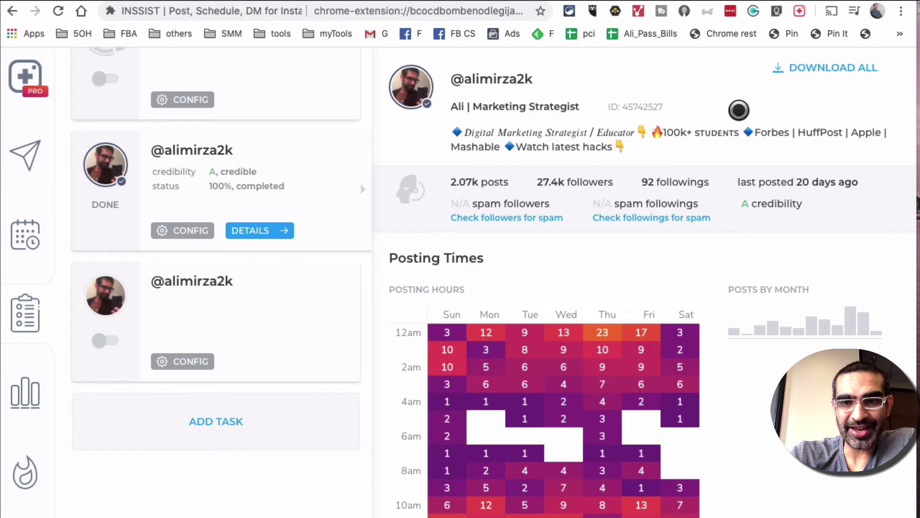
Examine the scanned account's Insights report, including follower figures, spam checks, credibility, posting hours and posts by month
{"action": "scroll", "coordinate": [250, 244], "scroll_direction": "up", "scroll_amount": 4}
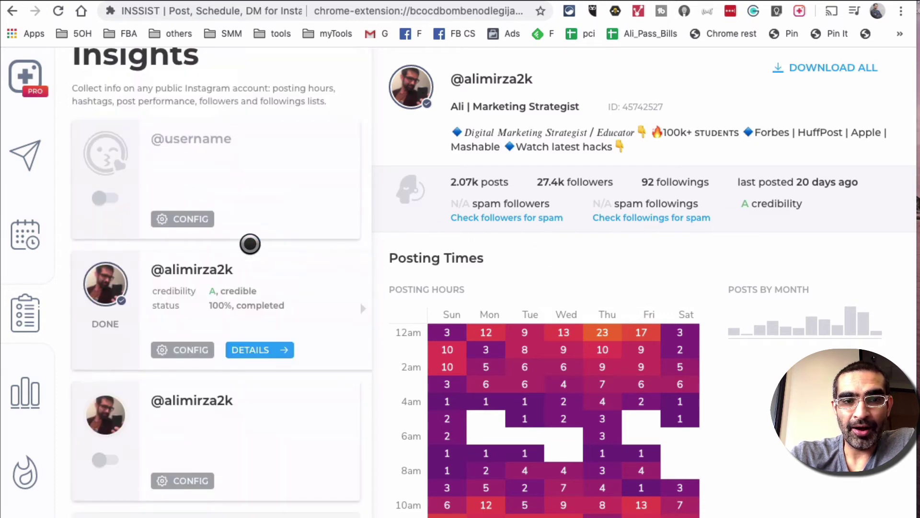
{"action": "scroll", "coordinate": [250, 243], "scroll_direction": "up", "scroll_amount": 1}
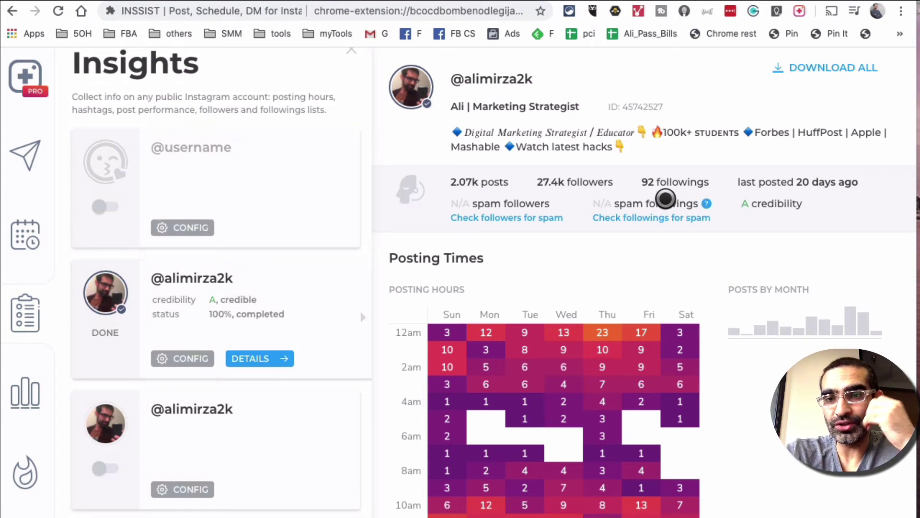
{"action": "scroll", "coordinate": [664, 198], "scroll_direction": "down", "scroll_amount": 1}
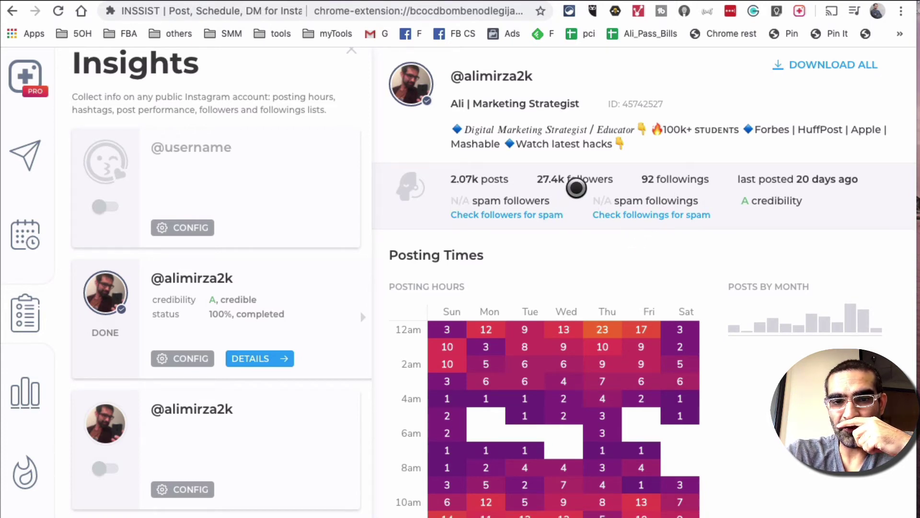
{"action": "scroll", "coordinate": [766, 192], "scroll_direction": "up", "scroll_amount": 1}
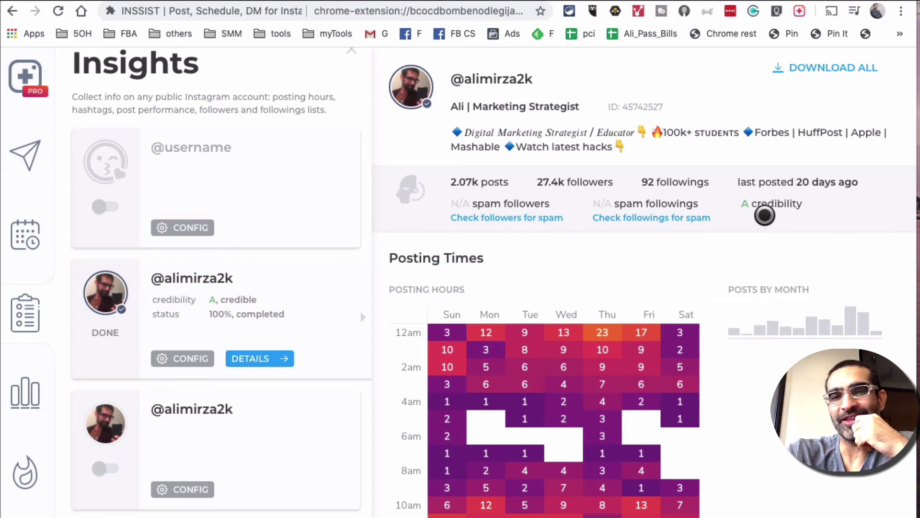
{"action": "scroll", "coordinate": [678, 212], "scroll_direction": "down", "scroll_amount": 3}
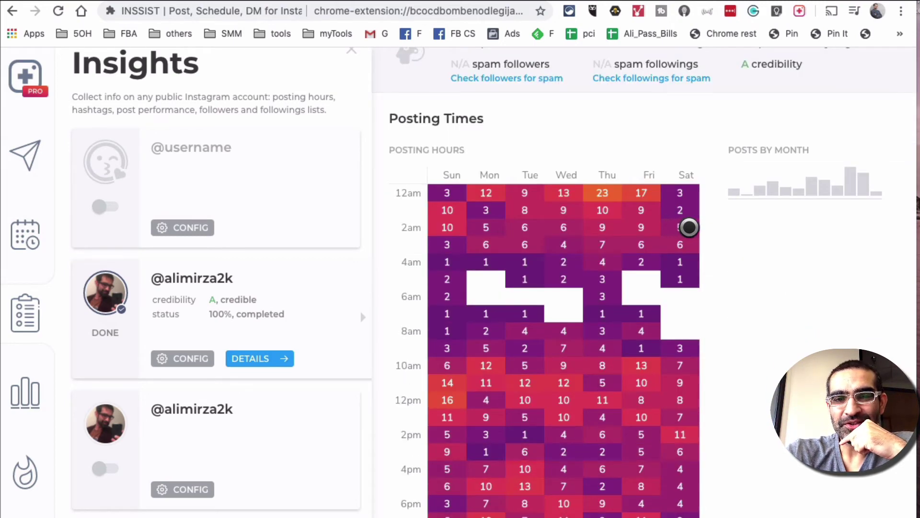
{"action": "scroll", "coordinate": [851, 285], "scroll_direction": "down", "scroll_amount": 1}
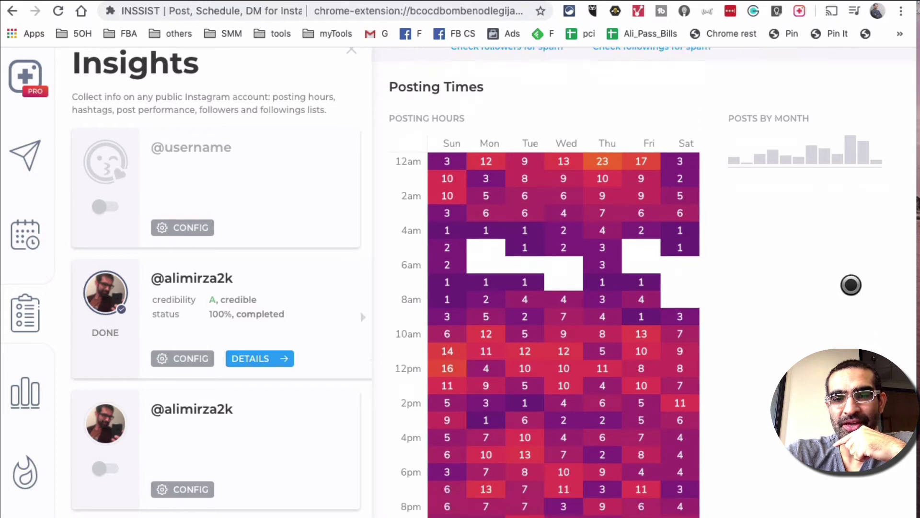
{"action": "scroll", "coordinate": [851, 284], "scroll_direction": "down", "scroll_amount": 2}
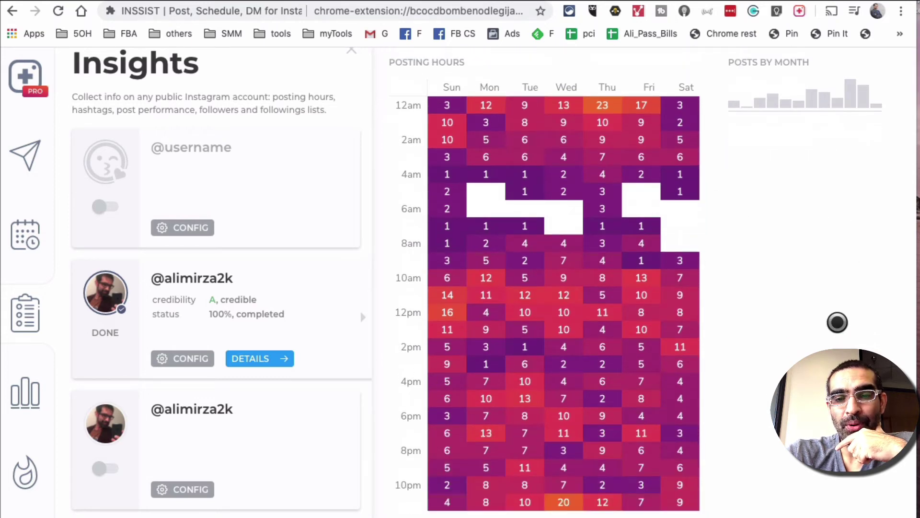
{"action": "scroll", "coordinate": [837, 322], "scroll_direction": "down", "scroll_amount": 4}
{"action": "scroll", "coordinate": [837, 322], "scroll_direction": "up", "scroll_amount": 1}
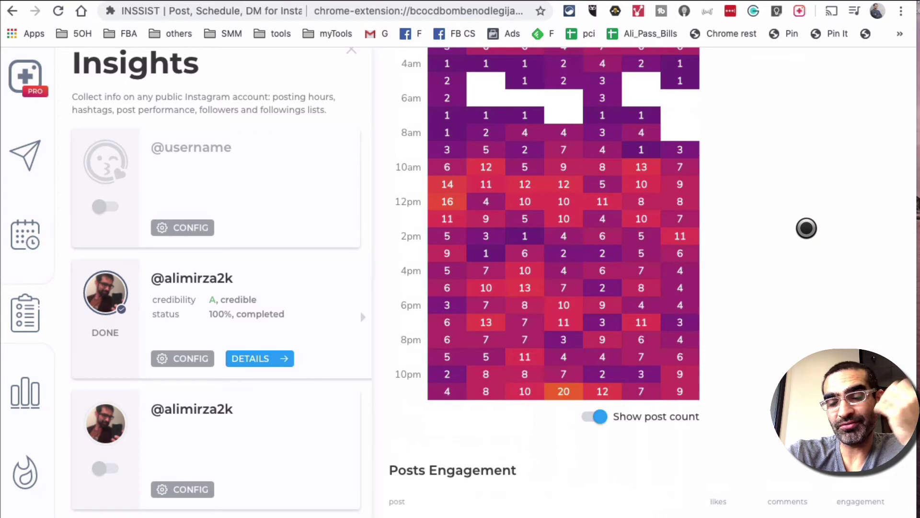
Hide the post counts on the posting hours heatmap and show them again
{"action": "left_click", "coordinate": [587, 415]}
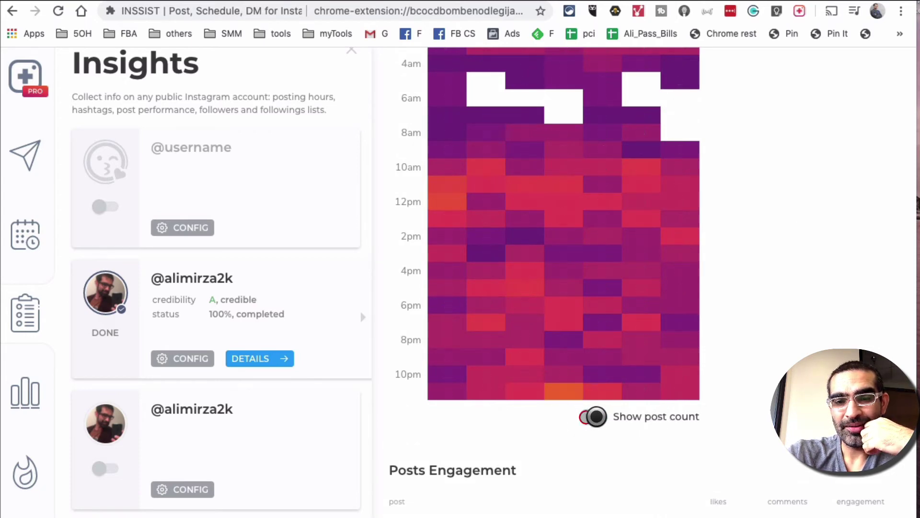
{"action": "left_click", "coordinate": [626, 415]}
View the posting hours for individual months, including April and May 2020, and finish on June 2020
{"action": "scroll", "coordinate": [721, 404], "scroll_direction": "up", "scroll_amount": 5}
{"action": "scroll", "coordinate": [721, 404], "scroll_direction": "down", "scroll_amount": 1}
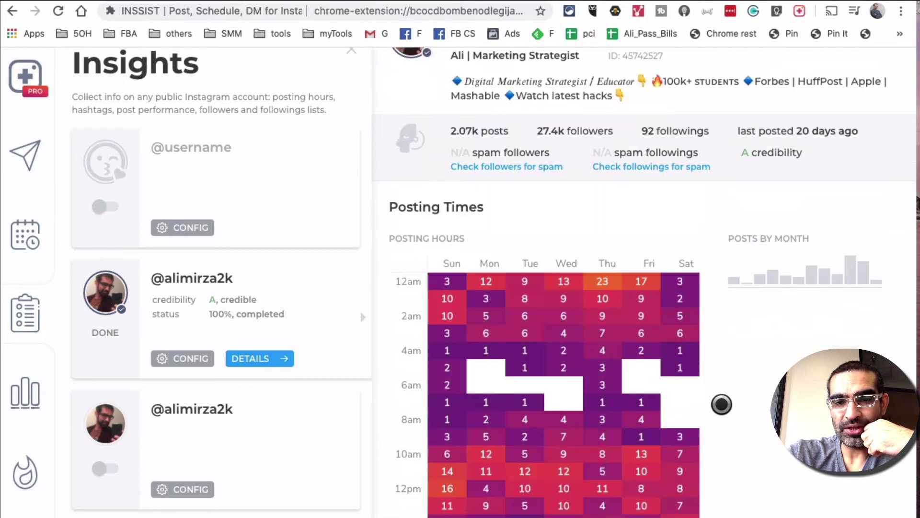
{"action": "mouse_move", "coordinate": [868, 276]}
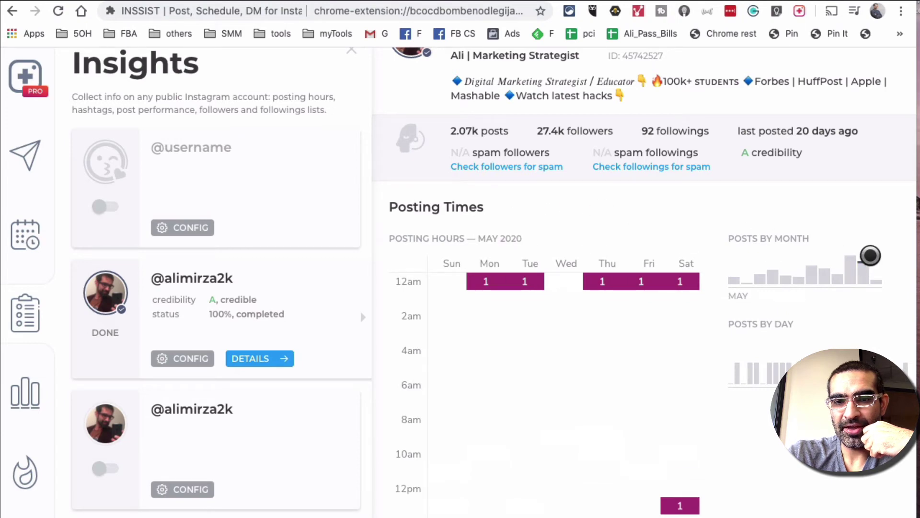
{"action": "scroll", "coordinate": [605, 304], "scroll_direction": "down", "scroll_amount": 8}
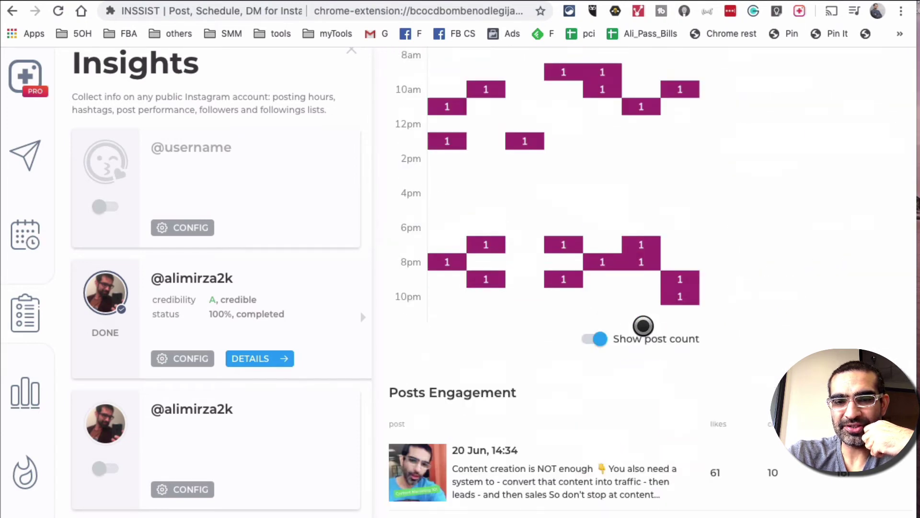
{"action": "scroll", "coordinate": [782, 327], "scroll_direction": "up", "scroll_amount": 8}
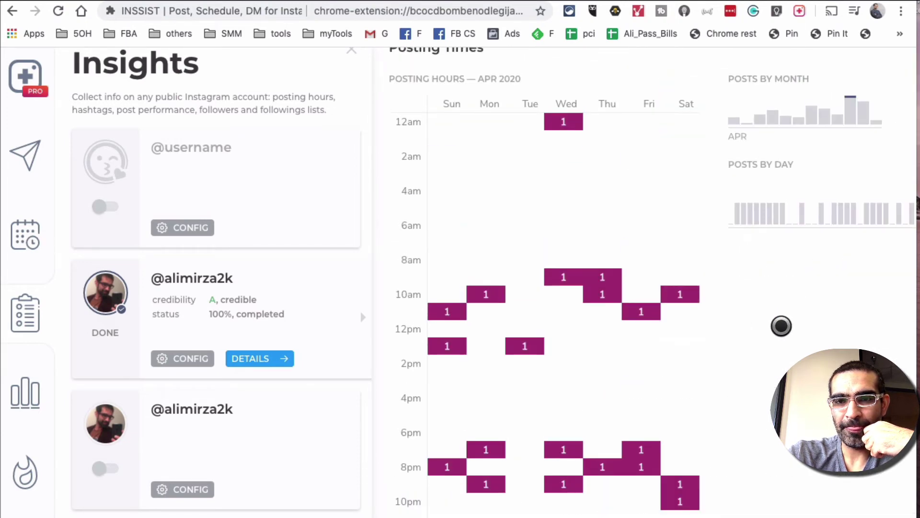
{"action": "left_click", "coordinate": [805, 132]}
{"action": "left_click", "coordinate": [880, 127]}
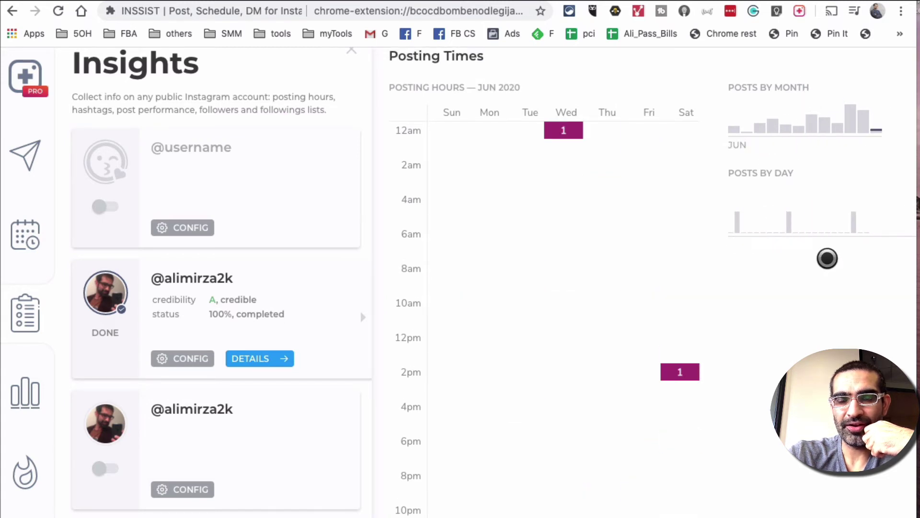
Sort the Posts Engagement table by engagement, highest first
{"action": "scroll", "coordinate": [828, 258], "scroll_direction": "down", "scroll_amount": 1}
{"action": "scroll", "coordinate": [829, 258], "scroll_direction": "down", "scroll_amount": 10}
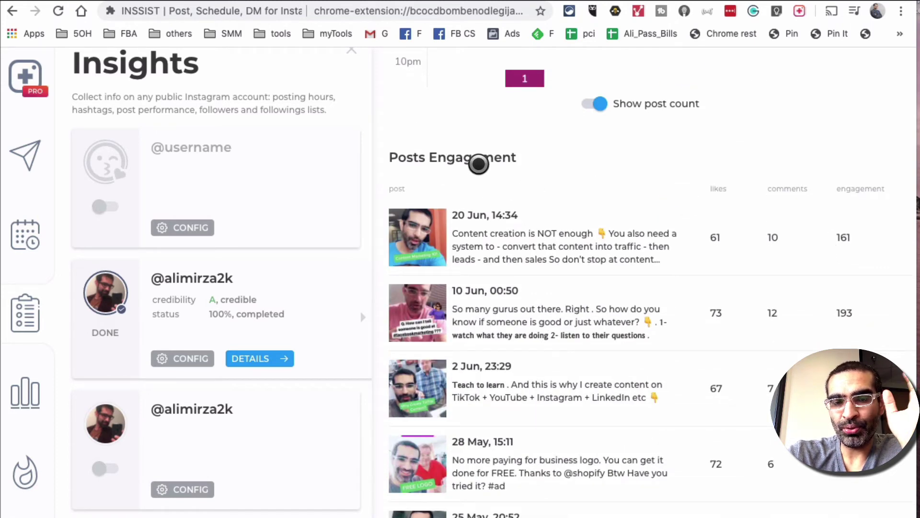
{"action": "scroll", "coordinate": [759, 244], "scroll_direction": "down", "scroll_amount": 2}
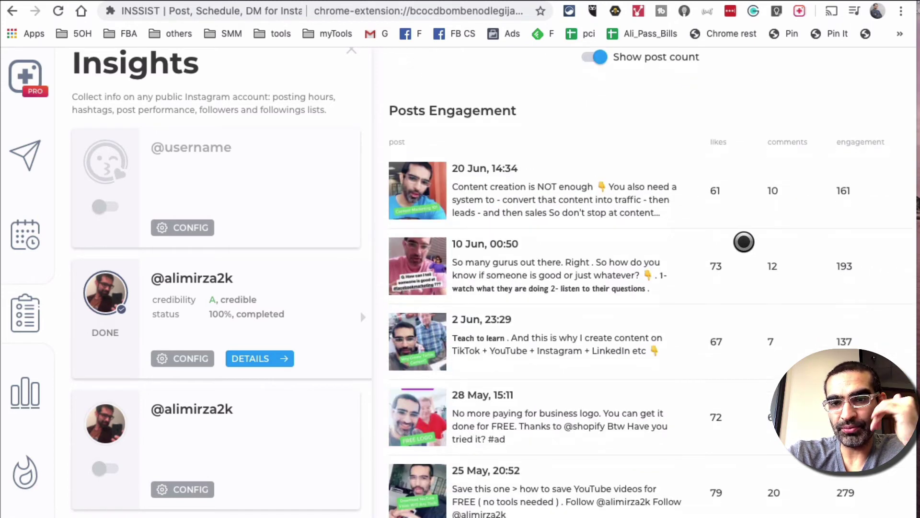
{"action": "scroll", "coordinate": [846, 124], "scroll_direction": "up", "scroll_amount": 1}
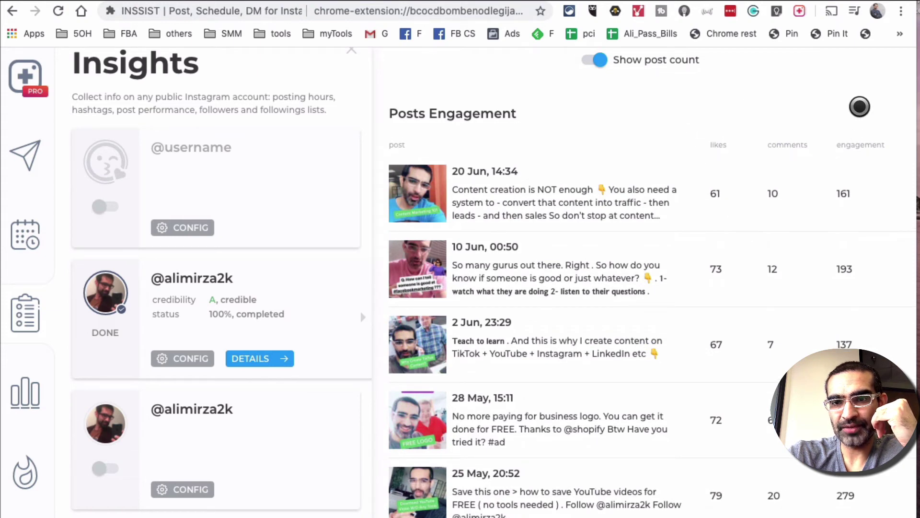
{"action": "left_click", "coordinate": [890, 146]}
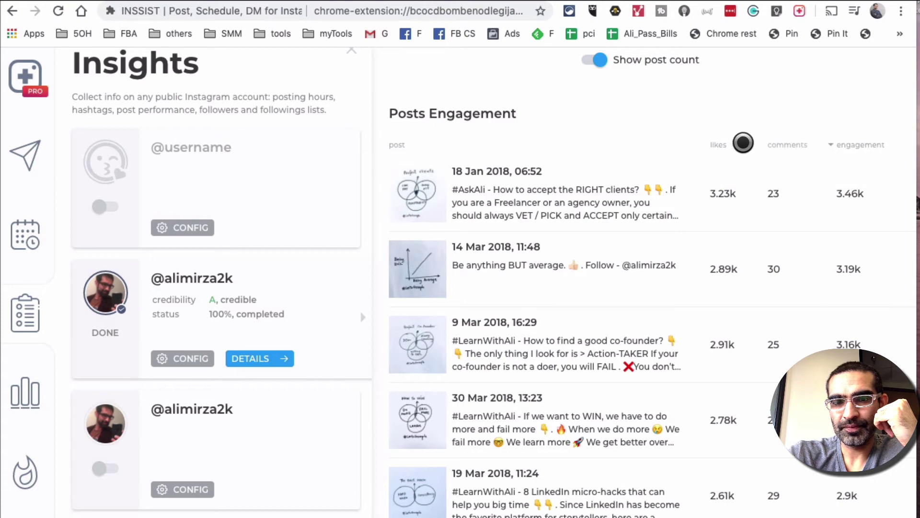
Re-sort the Posts Engagement table by likes and by comments to compare the rankings, finishing with engagement
{"action": "left_click", "coordinate": [848, 143]}
{"action": "left_click", "coordinate": [765, 143]}
{"action": "left_click", "coordinate": [750, 150]}
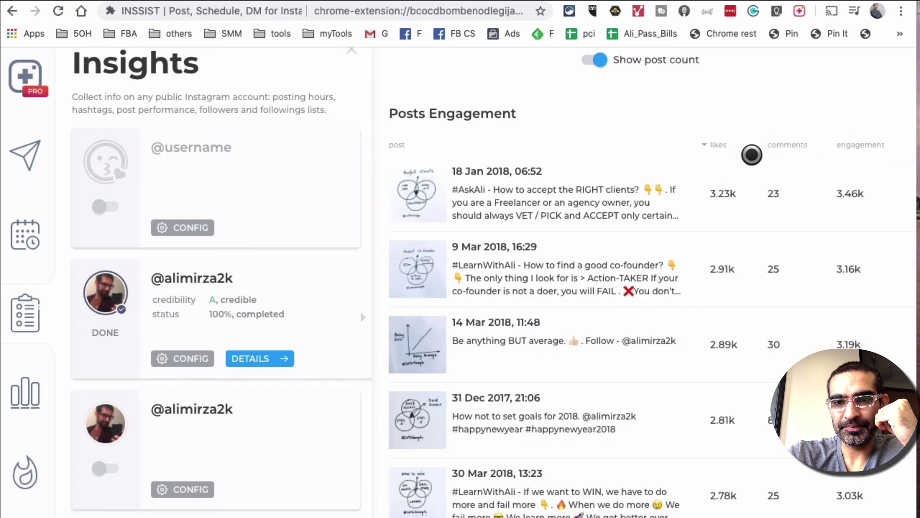
{"action": "left_click", "coordinate": [723, 143]}
{"action": "left_click", "coordinate": [788, 148]}
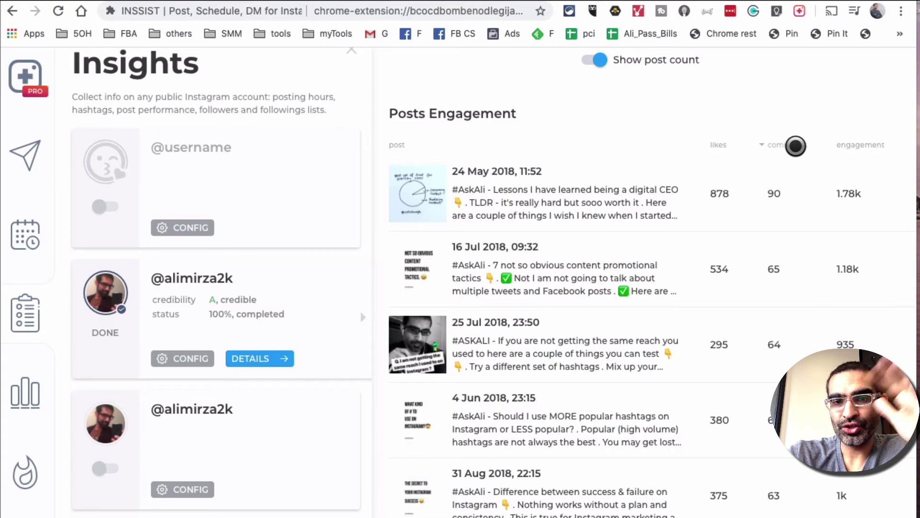
{"action": "left_click", "coordinate": [718, 141]}
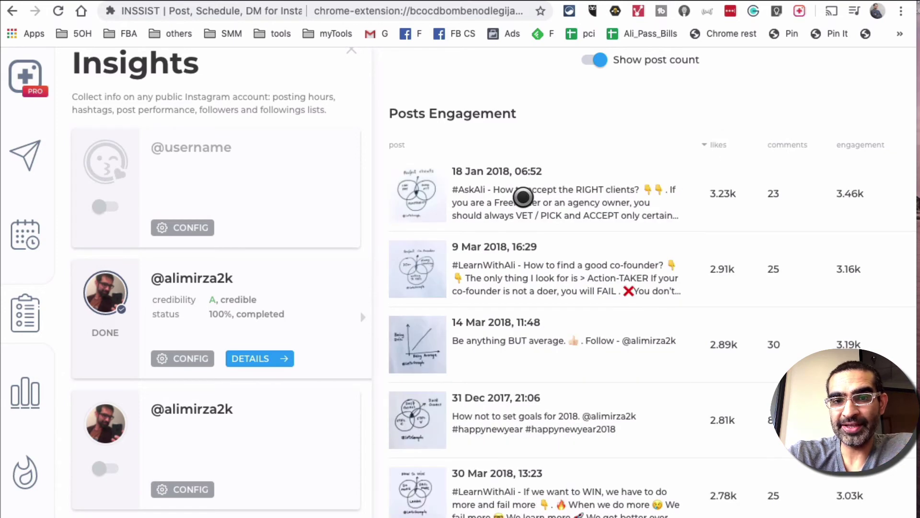
{"action": "left_click", "coordinate": [793, 146]}
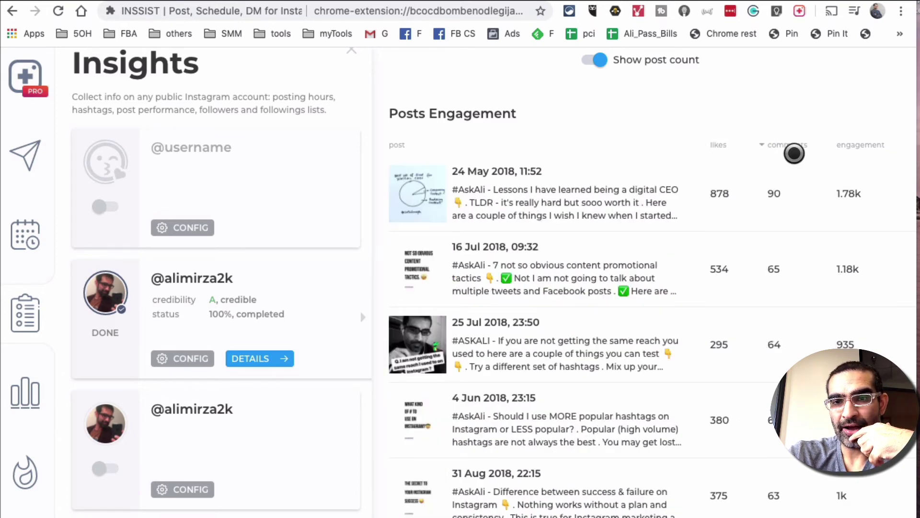
{"action": "left_click", "coordinate": [847, 145]}
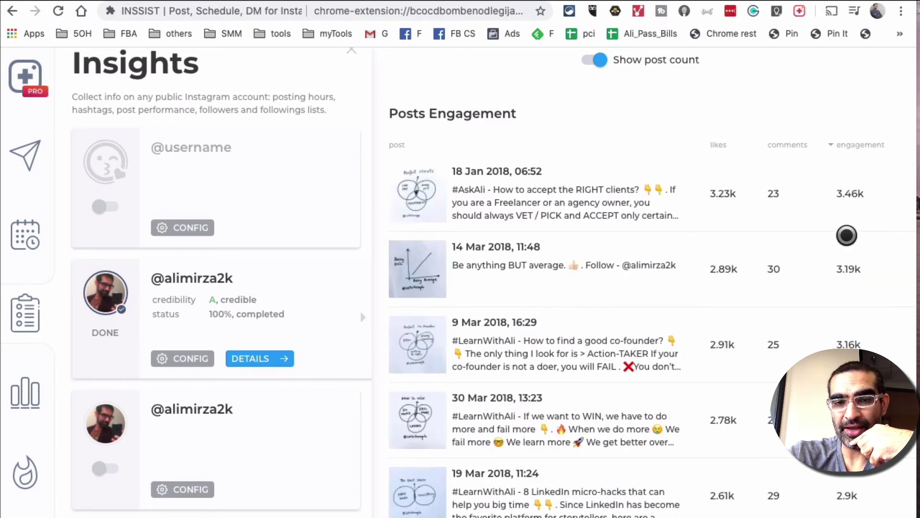
Sort the Hashtags table by engagement, comments and likes in turn, finishing with the number of posts
{"action": "scroll", "coordinate": [843, 234], "scroll_direction": "down", "scroll_amount": 10}
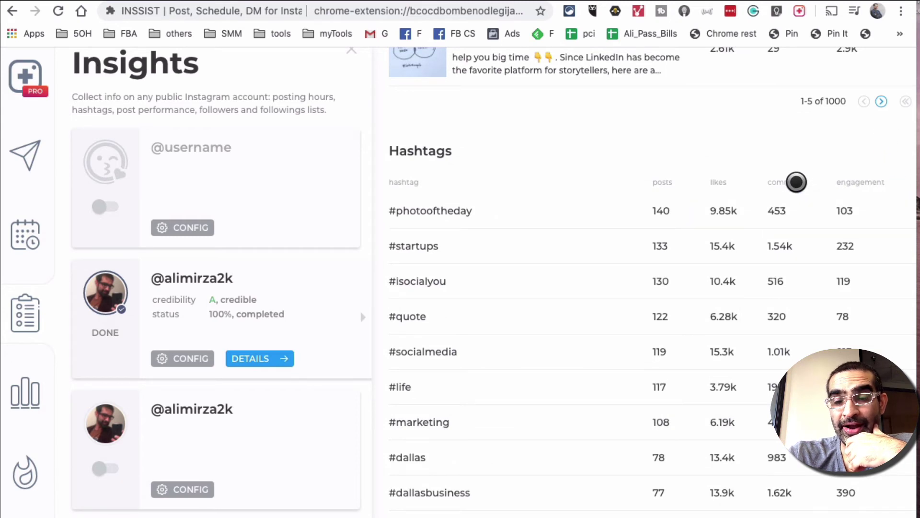
{"action": "left_click", "coordinate": [872, 182]}
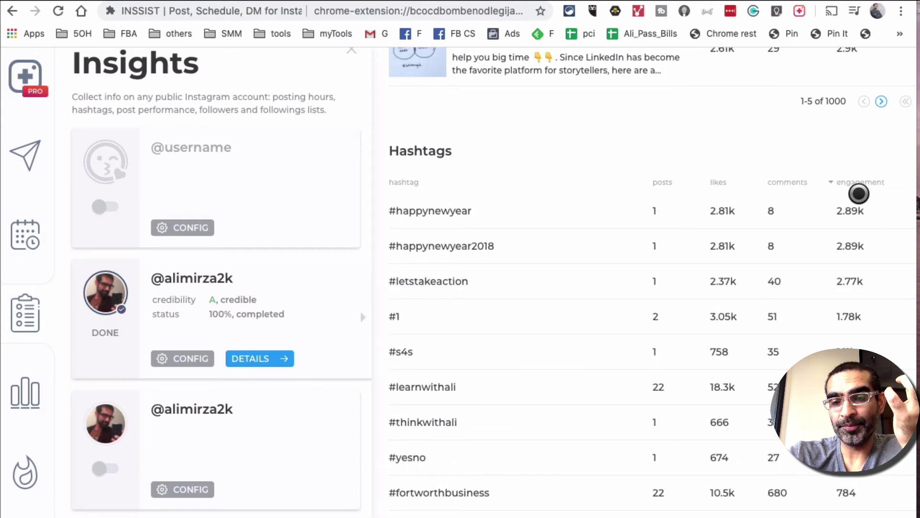
{"action": "left_click", "coordinate": [779, 182]}
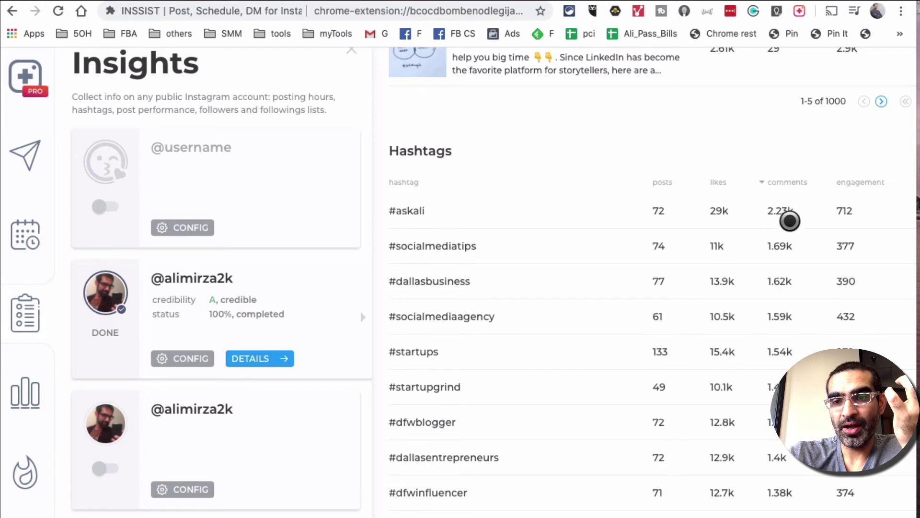
{"action": "left_click", "coordinate": [722, 181]}
{"action": "left_click", "coordinate": [663, 182]}
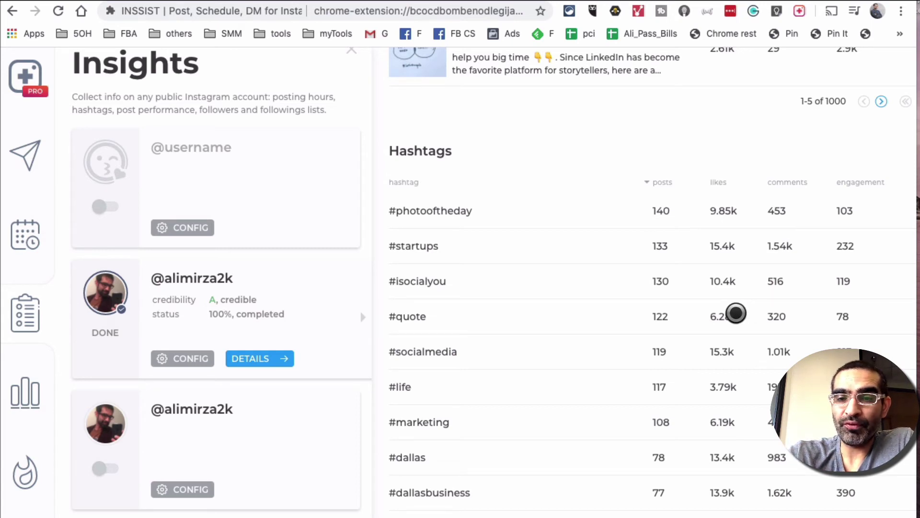
Examine the report's Followers list, including its private/verified, like and follow columns
{"action": "scroll", "coordinate": [575, 222], "scroll_direction": "down", "scroll_amount": 9}
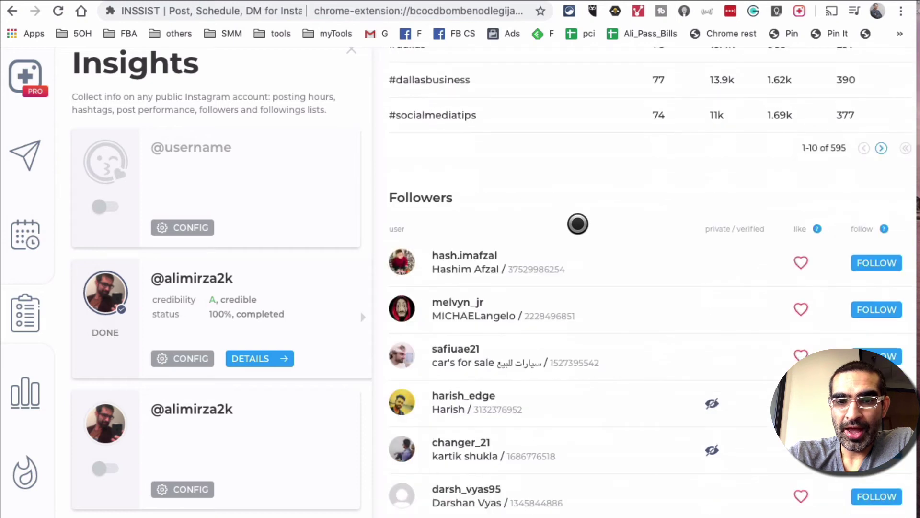
{"action": "scroll", "coordinate": [597, 235], "scroll_direction": "down", "scroll_amount": 1}
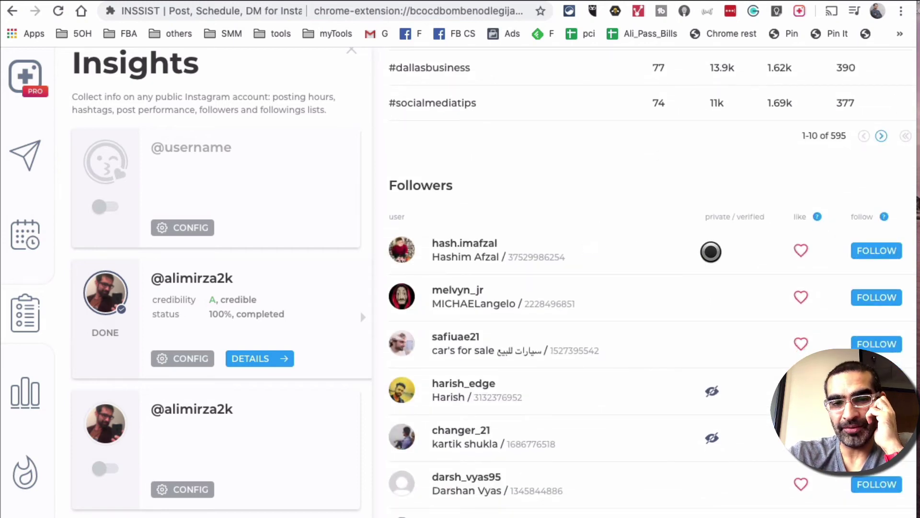
{"action": "scroll", "coordinate": [709, 249], "scroll_direction": "down", "scroll_amount": 2}
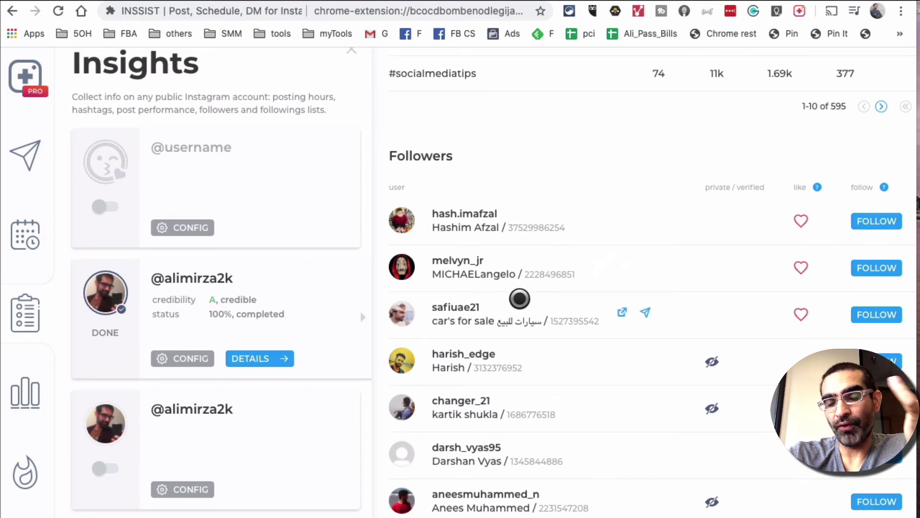
{"action": "scroll", "coordinate": [525, 297], "scroll_direction": "down", "scroll_amount": 1}
{"action": "scroll", "coordinate": [526, 300], "scroll_direction": "down", "scroll_amount": 10}
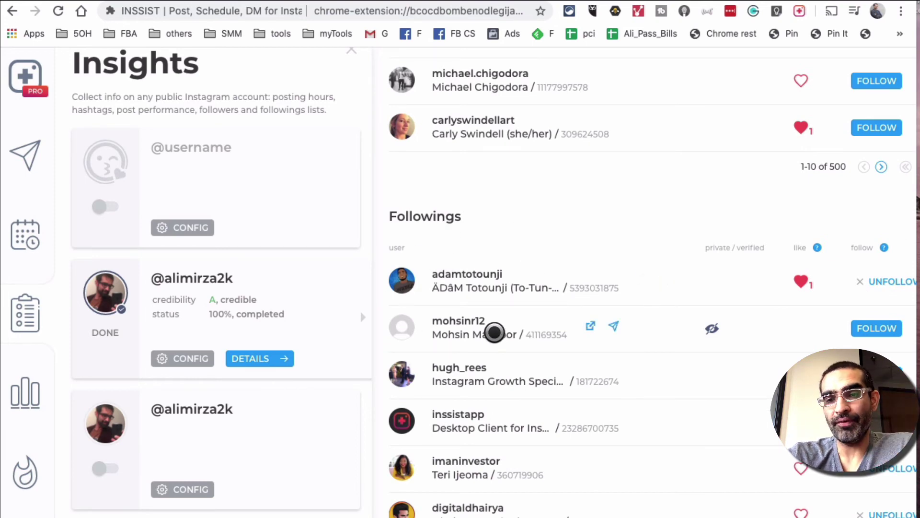
{"action": "scroll", "coordinate": [496, 337], "scroll_direction": "up", "scroll_amount": 4}
{"action": "scroll", "coordinate": [504, 337], "scroll_direction": "up", "scroll_amount": 8}
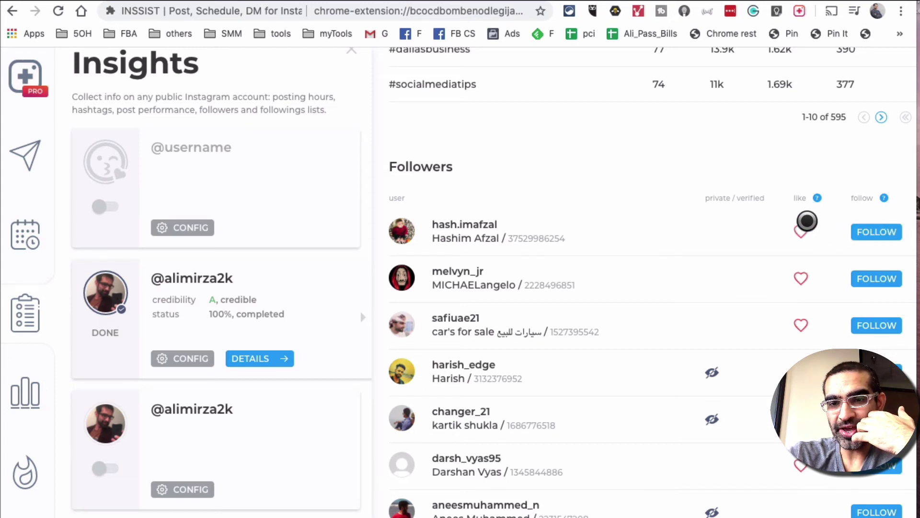
{"action": "mouse_move", "coordinate": [820, 194]}
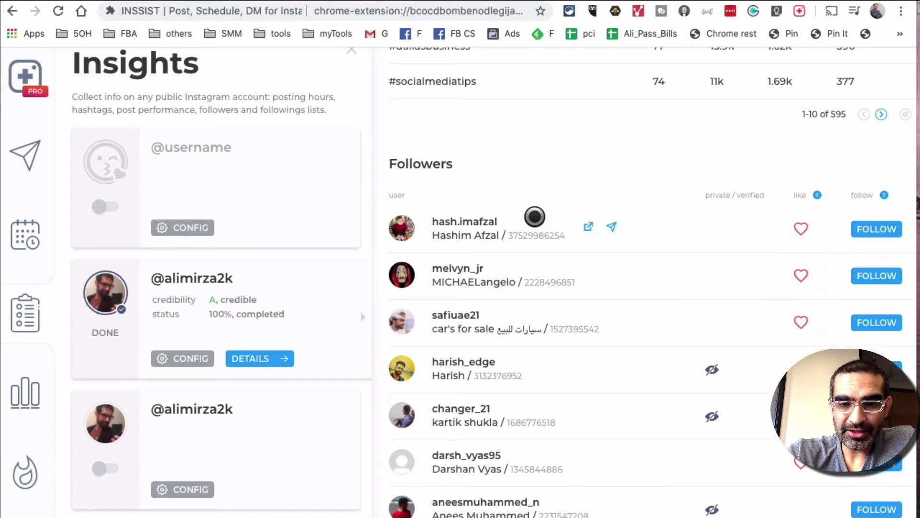
Examine the report's Followings list down to its last entry, including the like and follow columns
{"action": "scroll", "coordinate": [536, 218], "scroll_direction": "down", "scroll_amount": 7}
{"action": "scroll", "coordinate": [538, 218], "scroll_direction": "down", "scroll_amount": 8}
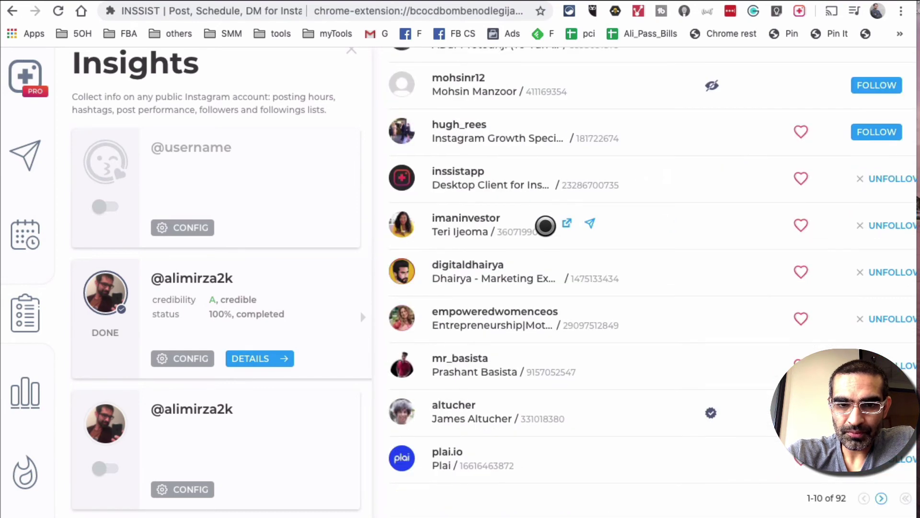
{"action": "scroll", "coordinate": [558, 226], "scroll_direction": "up", "scroll_amount": 4}
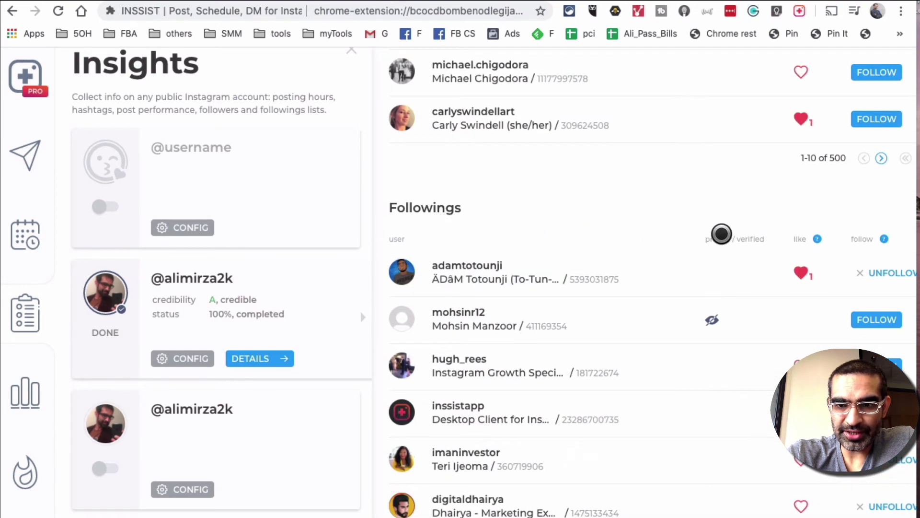
{"action": "mouse_move", "coordinate": [883, 239]}
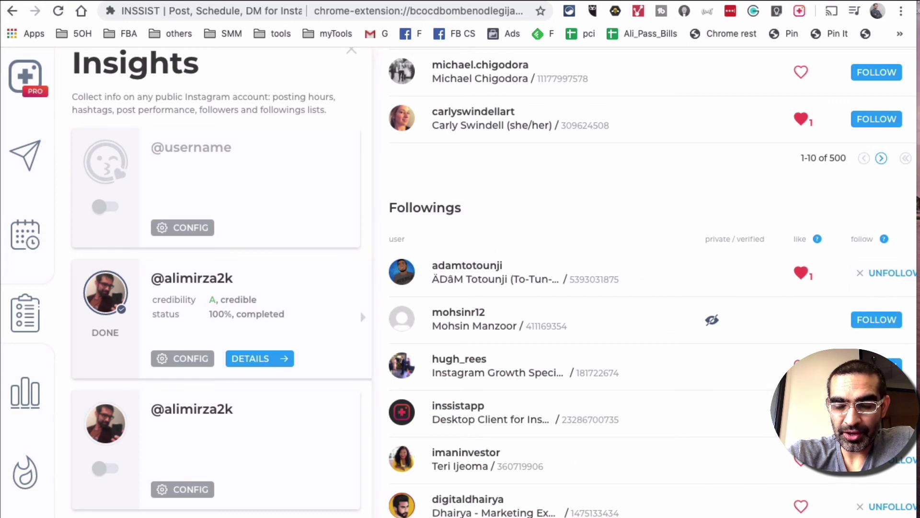
{"action": "scroll", "coordinate": [647, 288], "scroll_direction": "down", "scroll_amount": 5}
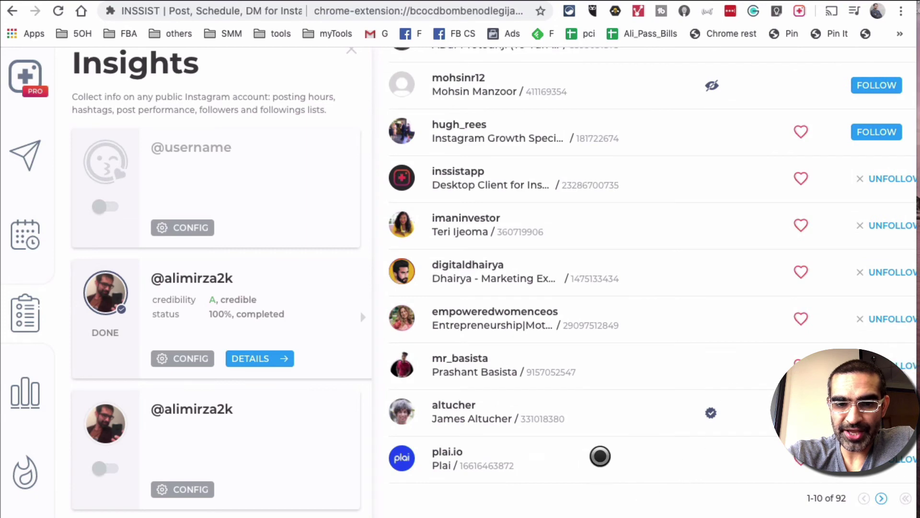
Return to the start of the account report and close Insights
{"action": "scroll", "coordinate": [743, 311], "scroll_direction": "up", "scroll_amount": 6}
{"action": "scroll", "coordinate": [744, 310], "scroll_direction": "up", "scroll_amount": 15}
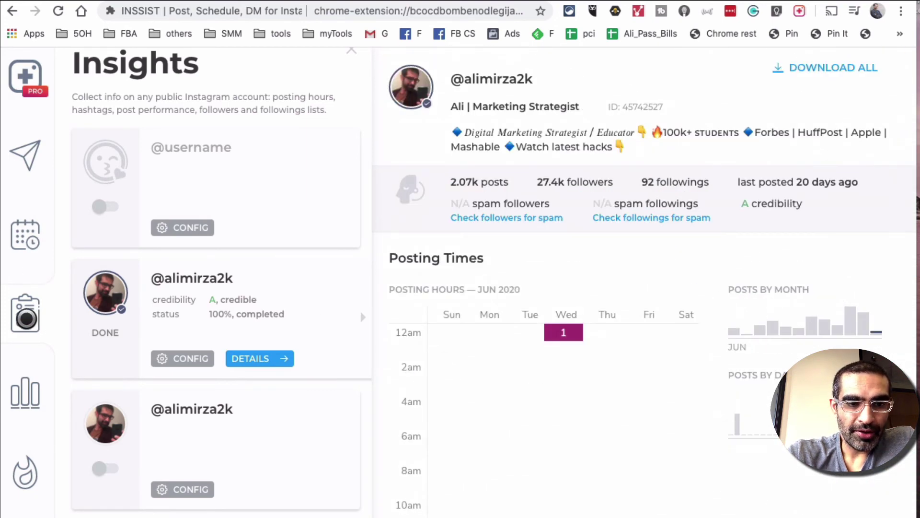
{"action": "left_click", "coordinate": [28, 312]}
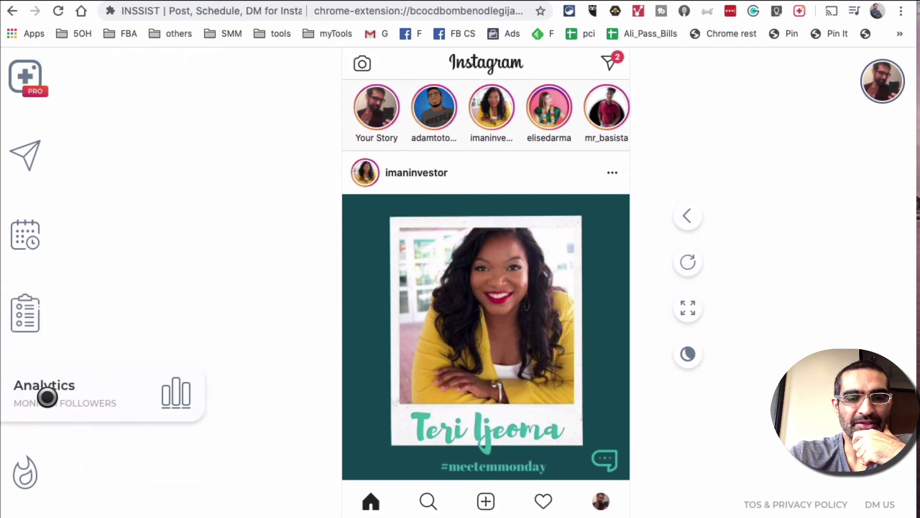
Open Analytics and highlight its description of scanning the account for followers and unfollowers
{"action": "left_click", "coordinate": [72, 396]}
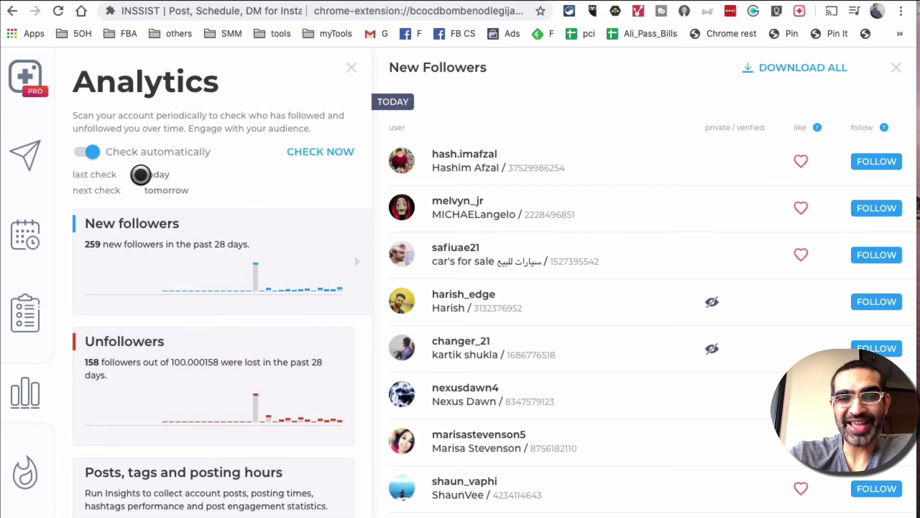
{"action": "double_click", "coordinate": [186, 117]}
{"action": "triple_click", "coordinate": [257, 128]}
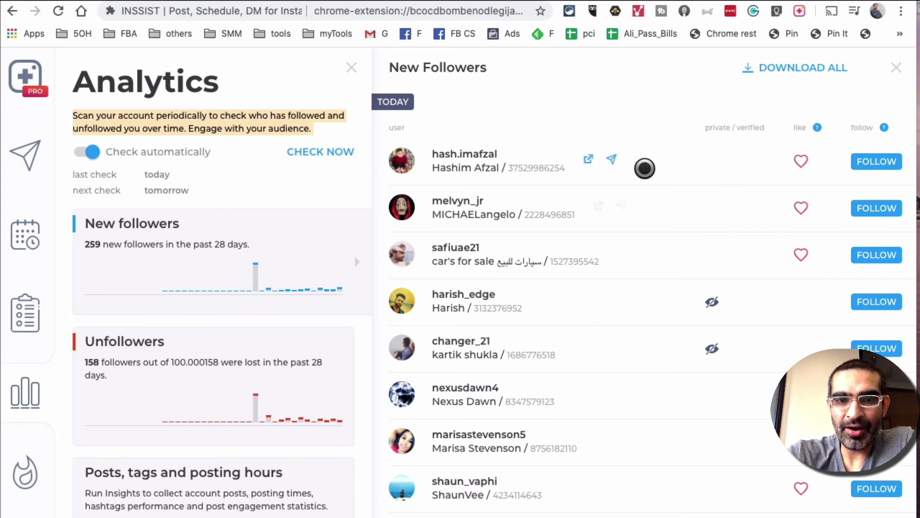
Look through the New Followers list, from today's entries to those from 2 days ago
{"action": "scroll", "coordinate": [769, 177], "scroll_direction": "down", "scroll_amount": 15}
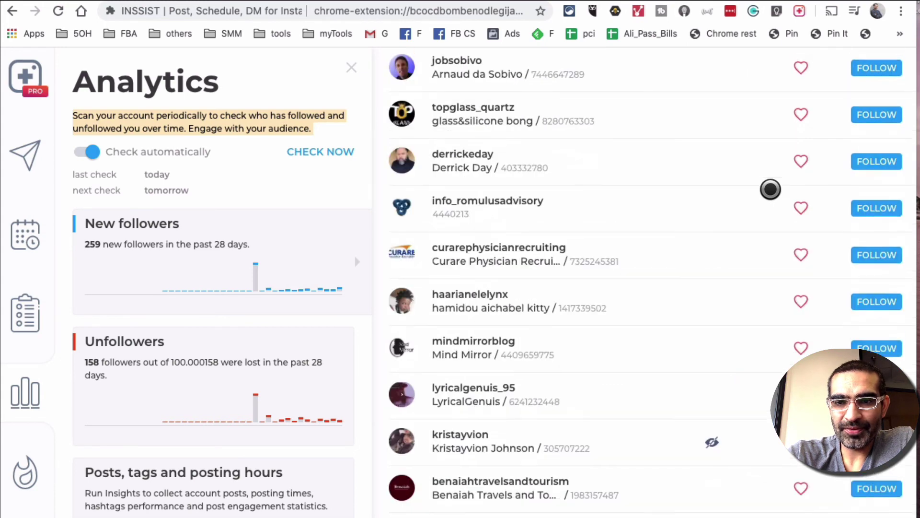
{"action": "scroll", "coordinate": [770, 190], "scroll_direction": "down", "scroll_amount": 7}
{"action": "scroll", "coordinate": [770, 190], "scroll_direction": "down", "scroll_amount": 5}
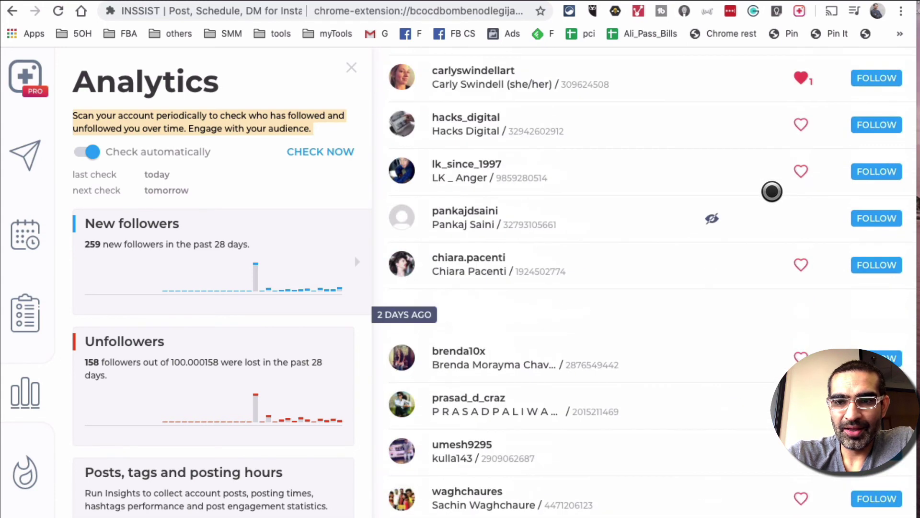
Return to today's entries at the start of the New Followers list and examine the like and follow columns
{"action": "scroll", "coordinate": [772, 192], "scroll_direction": "up", "scroll_amount": 7}
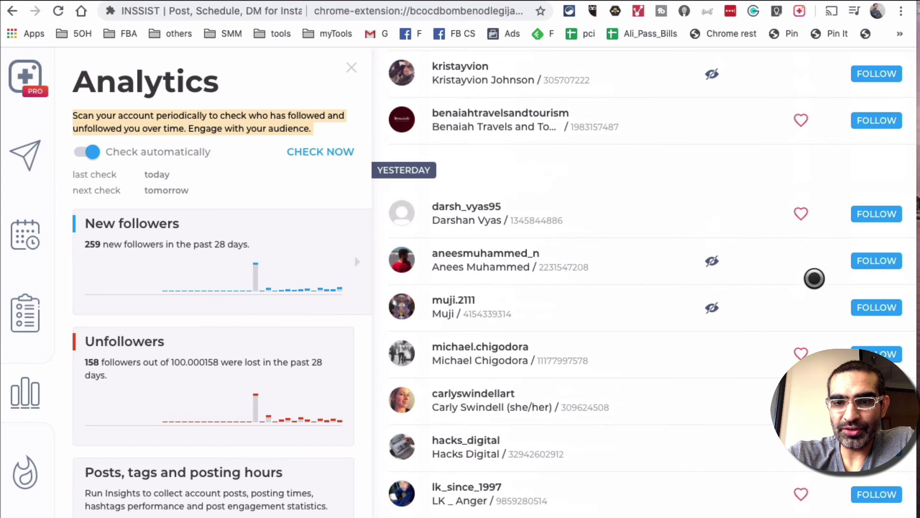
{"action": "scroll", "coordinate": [805, 326], "scroll_direction": "up", "scroll_amount": 10}
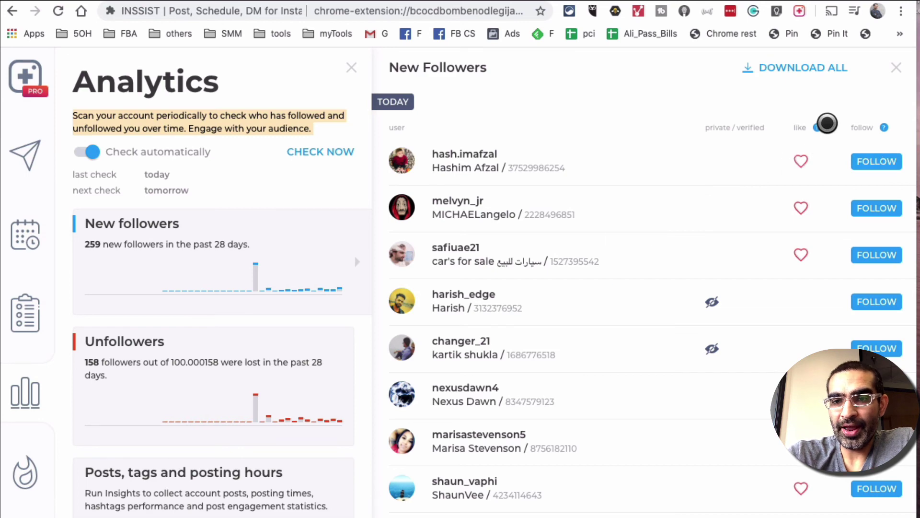
{"action": "mouse_move", "coordinate": [824, 125]}
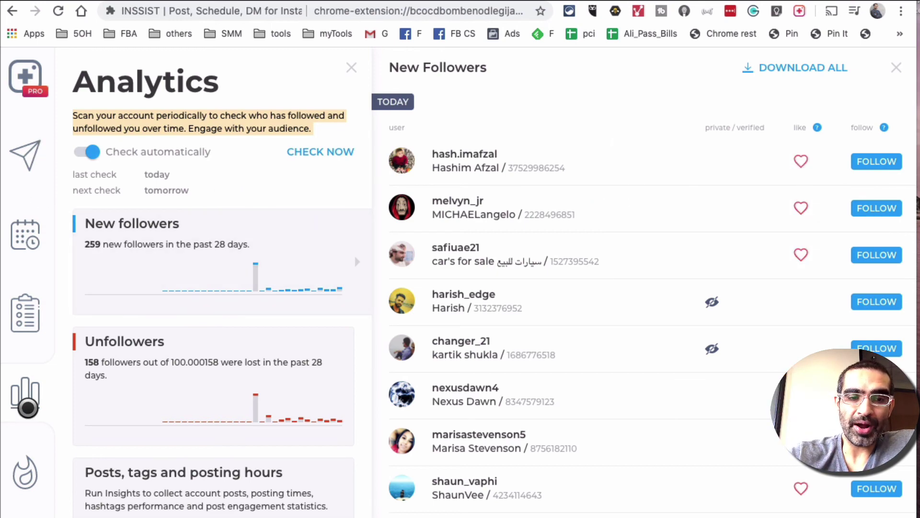
Open the PRO Version page and review its monthly price and feature list down to the Go Pro option
{"action": "left_click", "coordinate": [26, 460]}
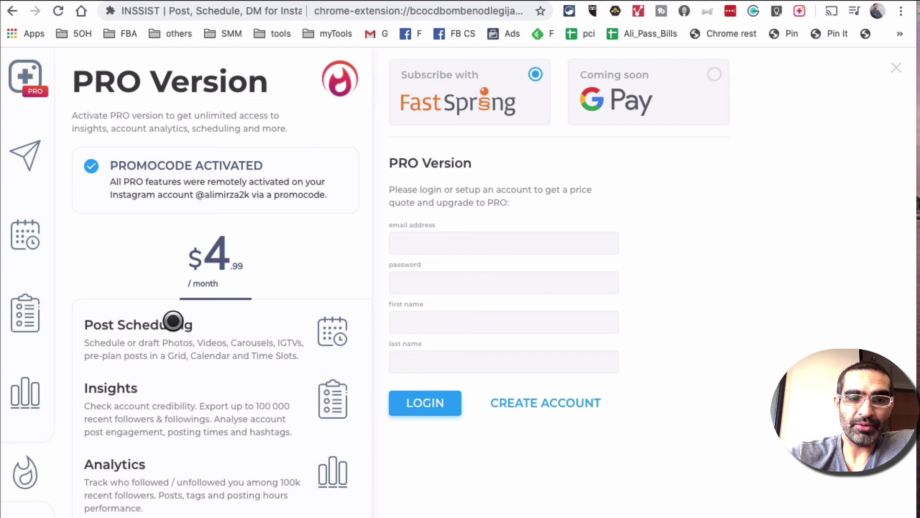
{"action": "scroll", "coordinate": [173, 322], "scroll_direction": "down", "scroll_amount": 4}
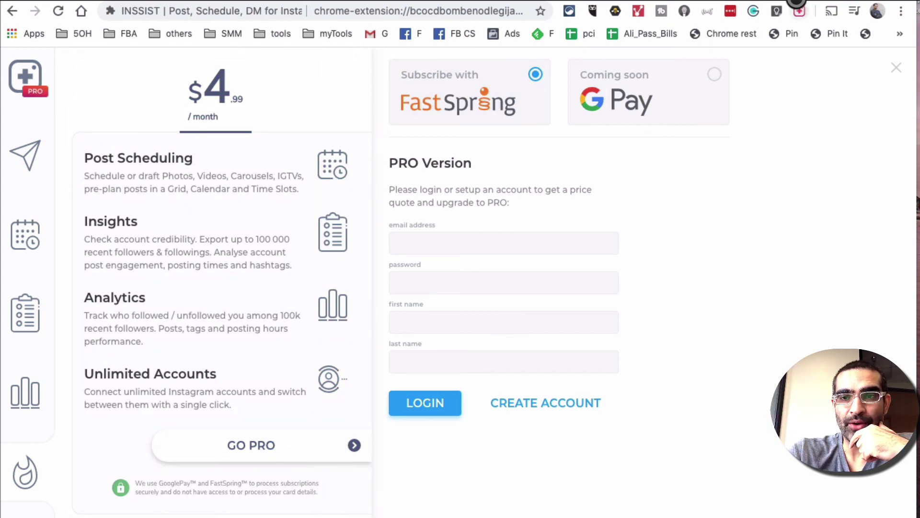
Switch to the extension's Chrome Web Store page and highlight the title "INSSIST | Post, Schedule, DM for Instagram"
{"action": "left_click", "coordinate": [798, 10]}
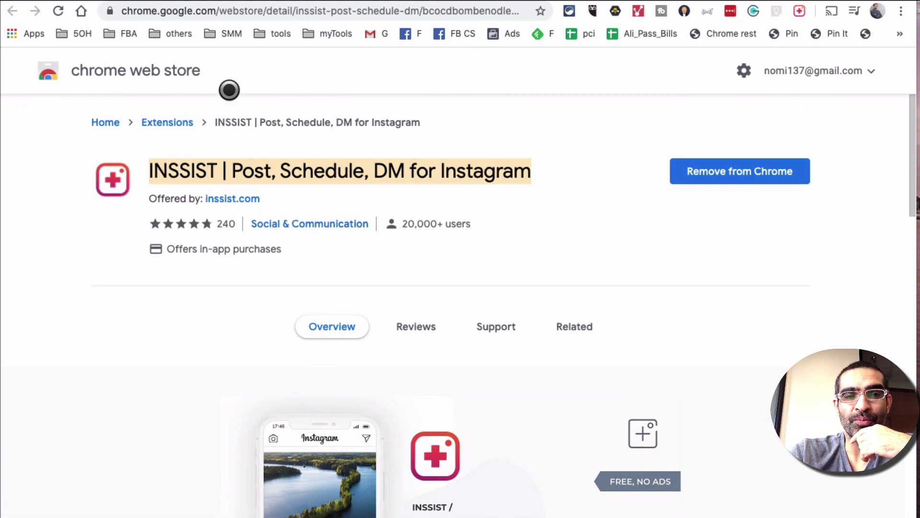
{"action": "triple_click", "coordinate": [185, 171]}
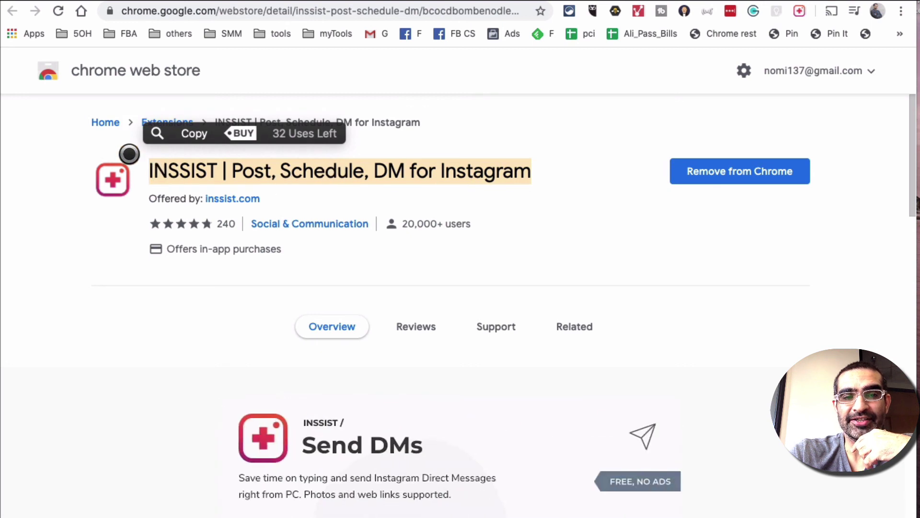